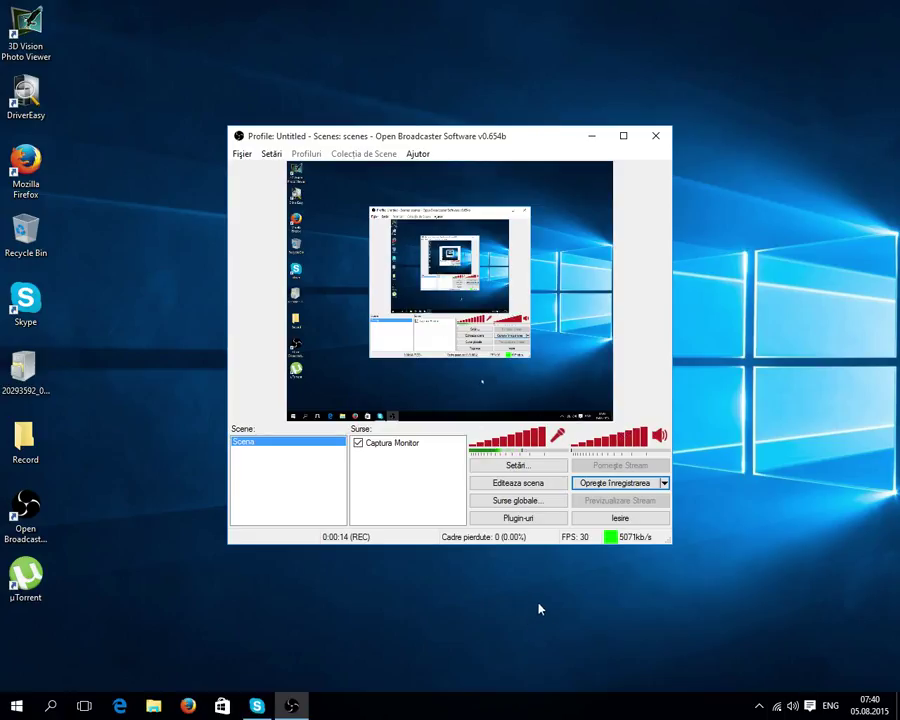
Open Task Manager from the taskbar and move its window toward the middle of the desktop.
right_click(518, 705)
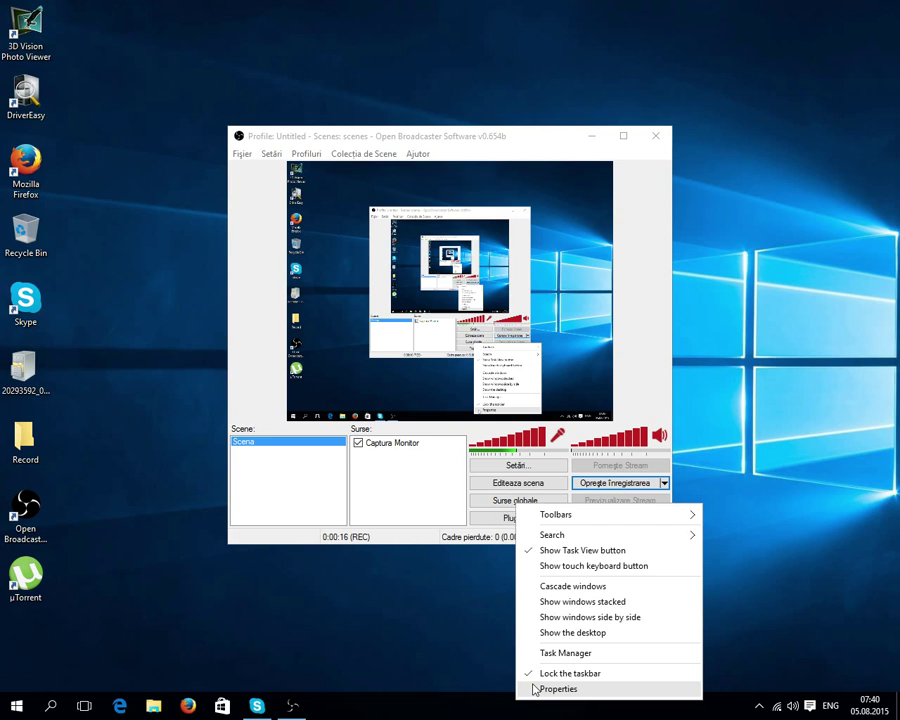
left_click(565, 653)
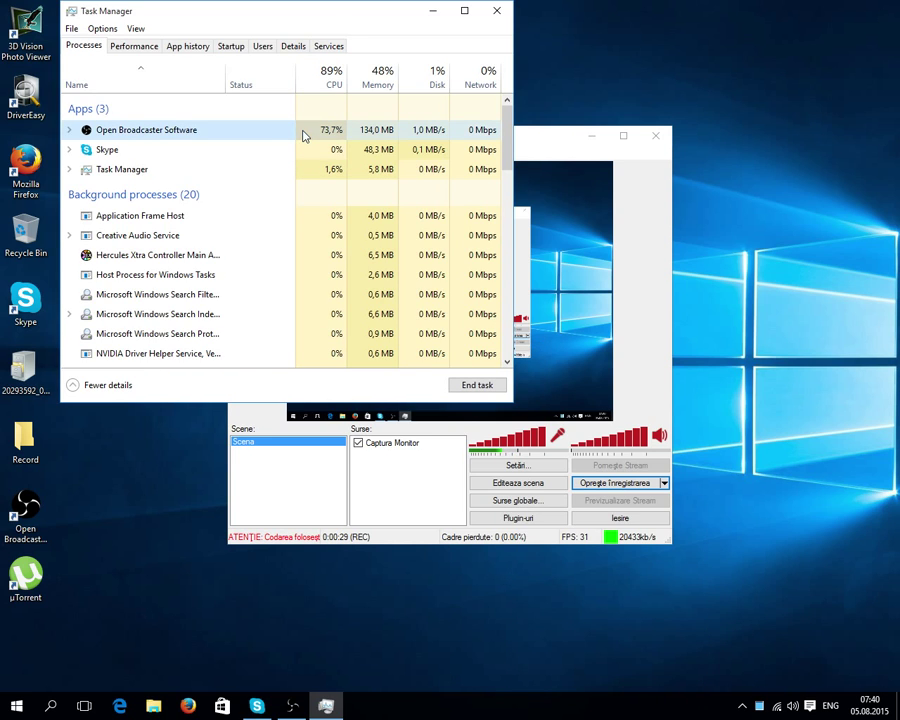
left_click(446, 240)
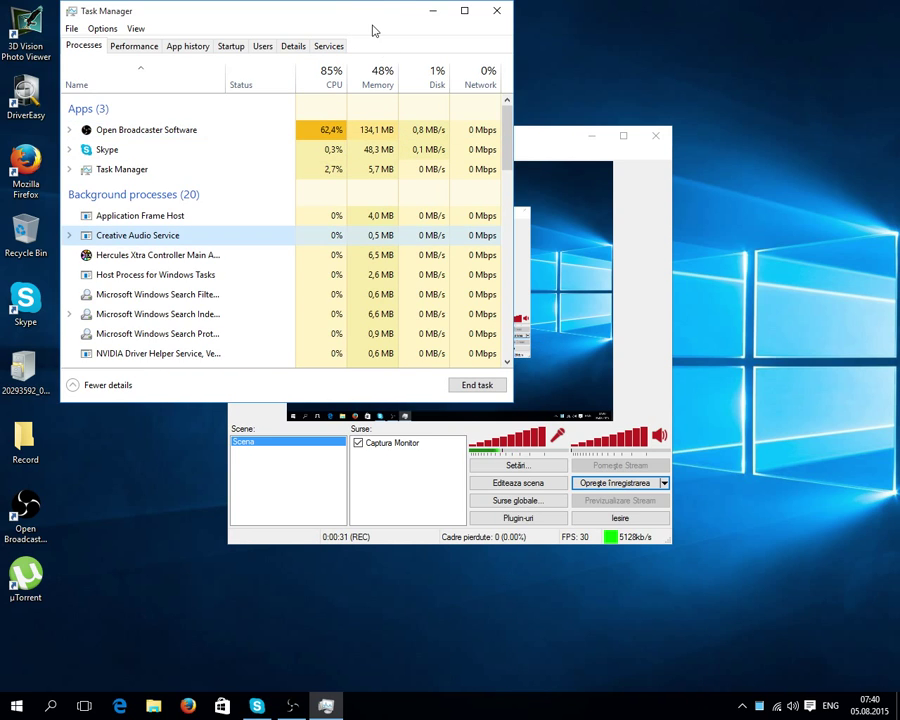
left_click_drag(372, 10, 648, 108)
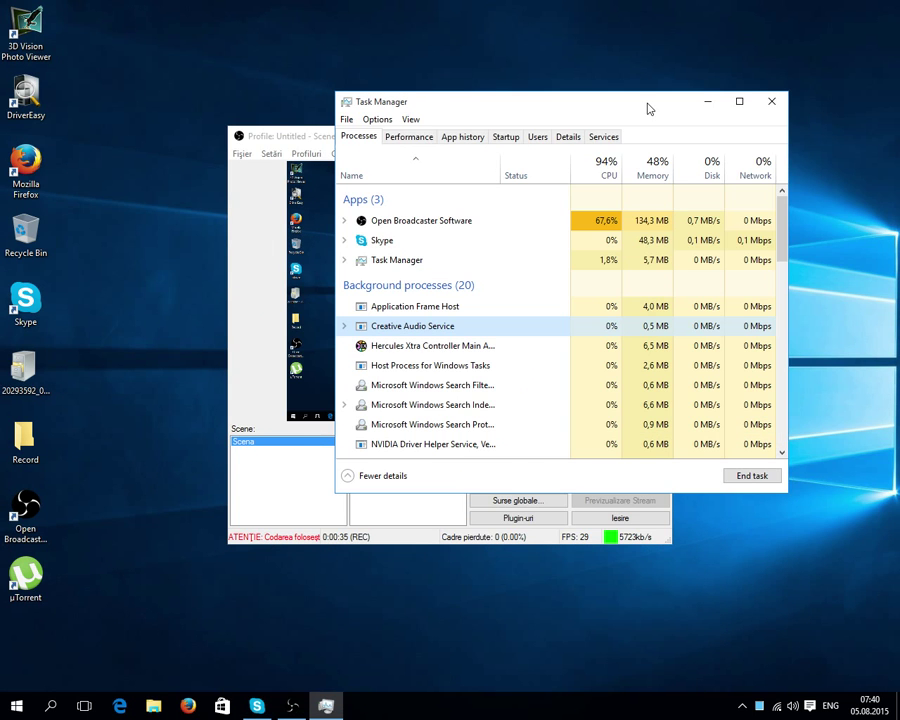
Examine the performance graphs for CPU, memory, both disks and Wi-Fi, plus the resource usage history of the apps.
left_click(418, 141)
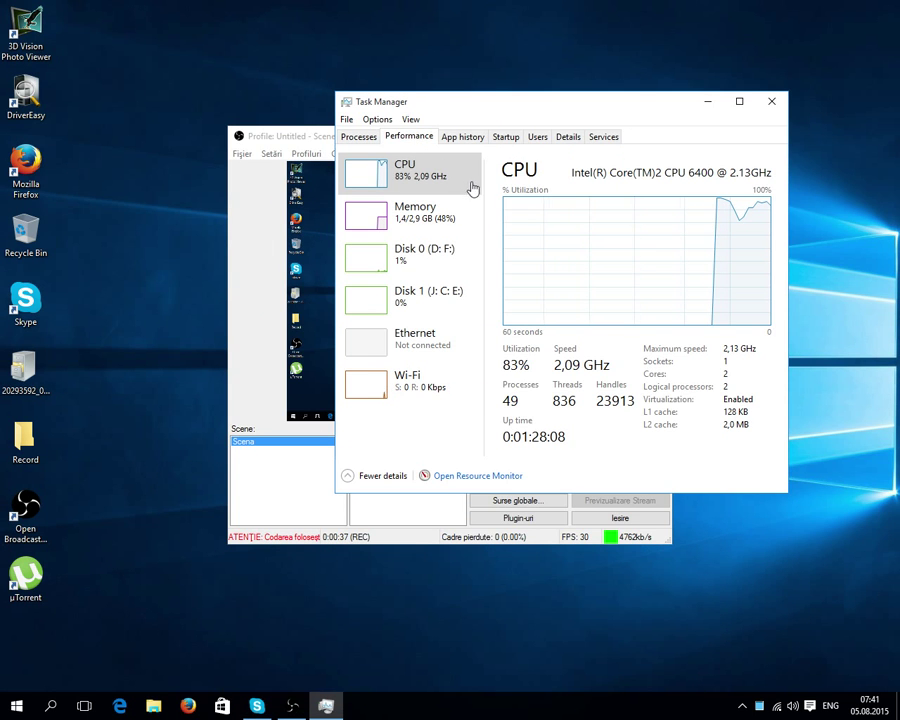
left_click(396, 224)
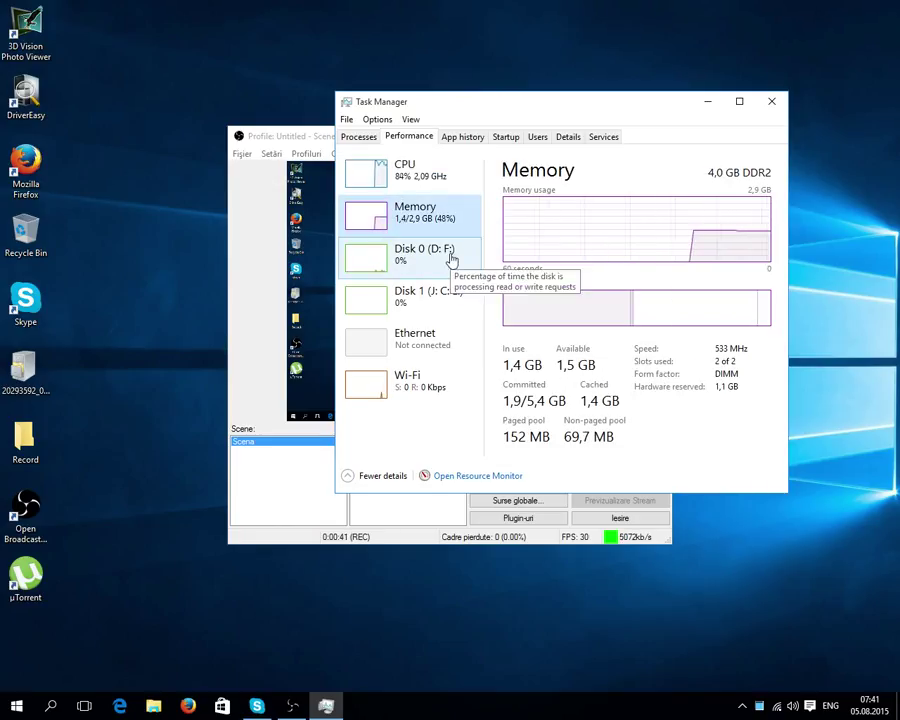
left_click(418, 256)
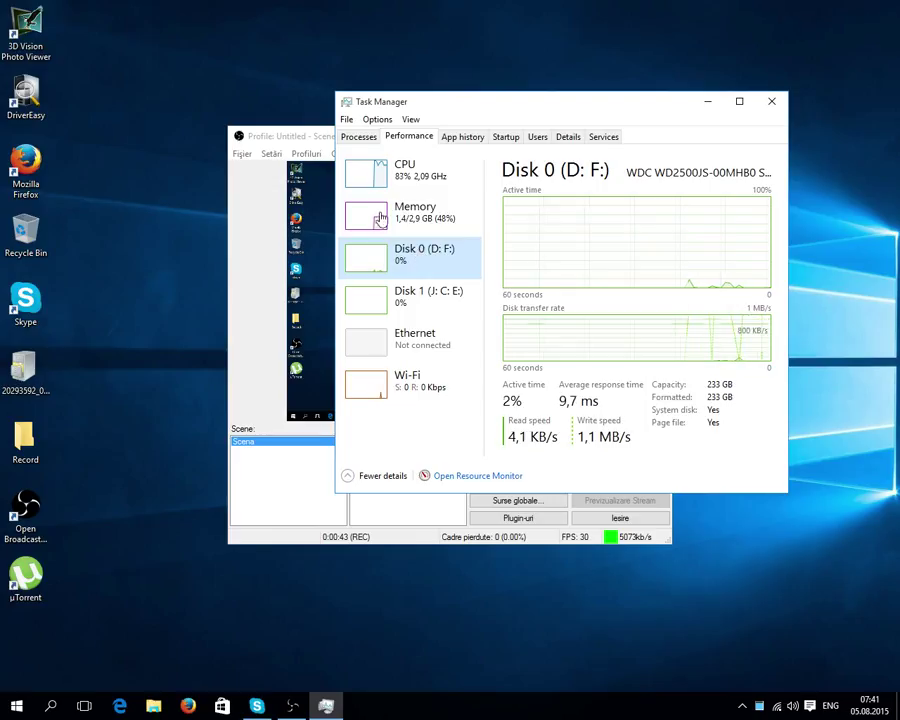
left_click(462, 300)
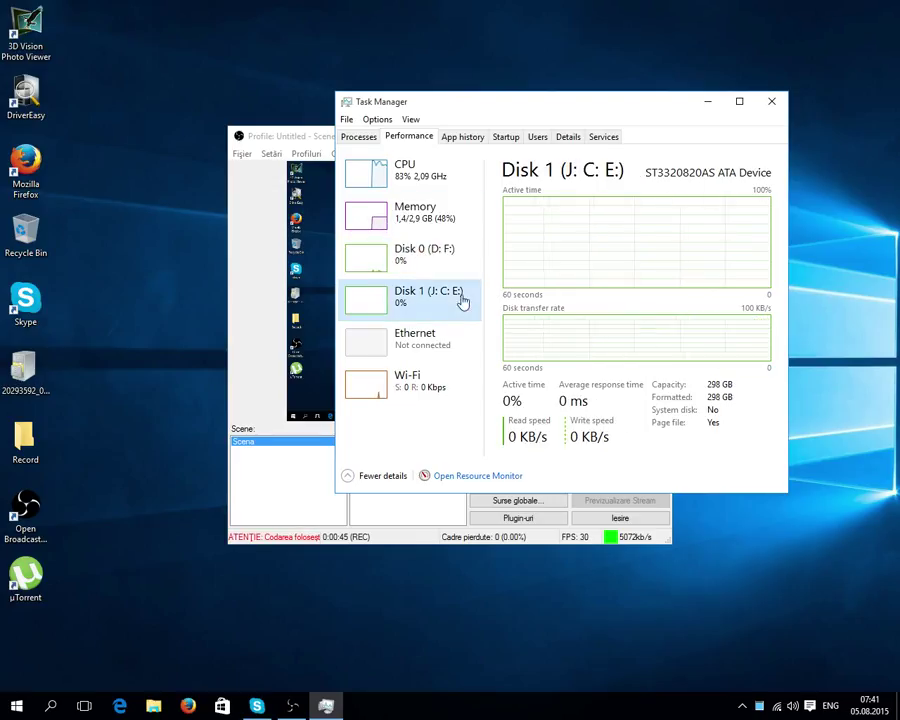
left_click(412, 385)
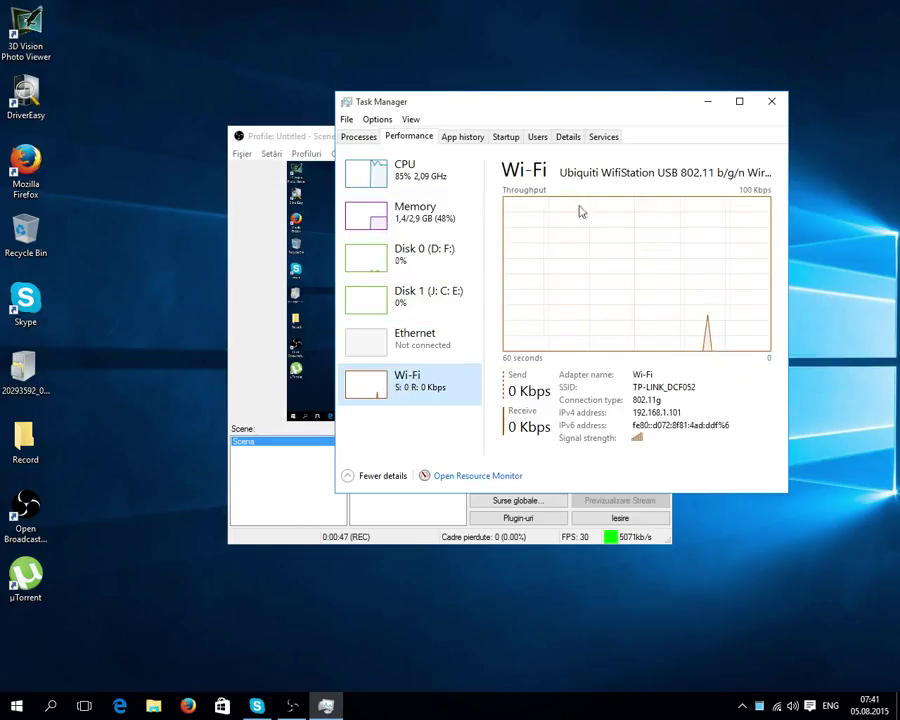
left_click(450, 138)
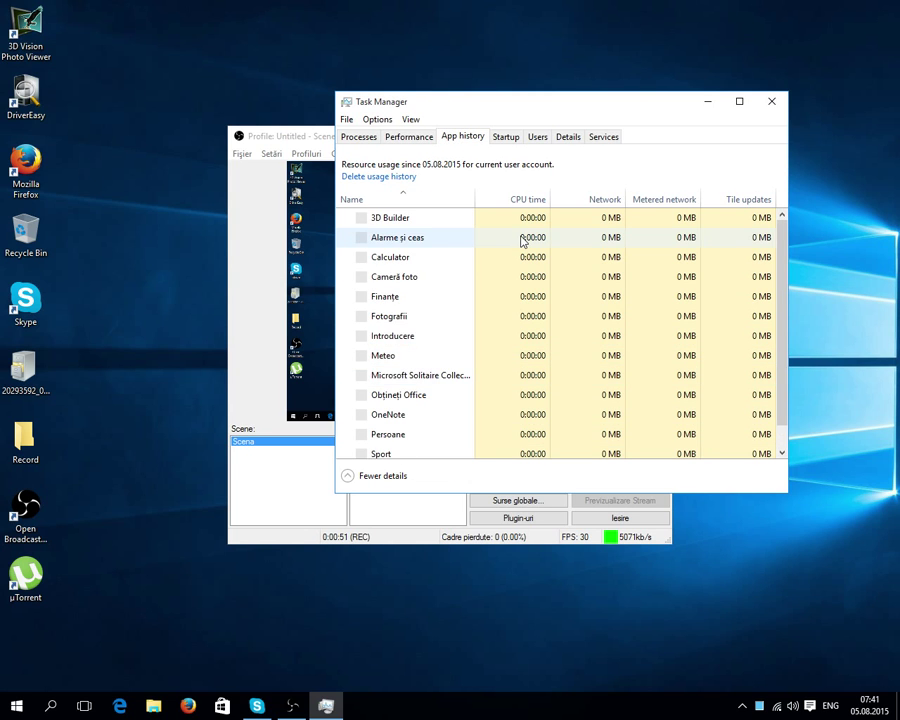
scroll(520, 240, "down", 3)
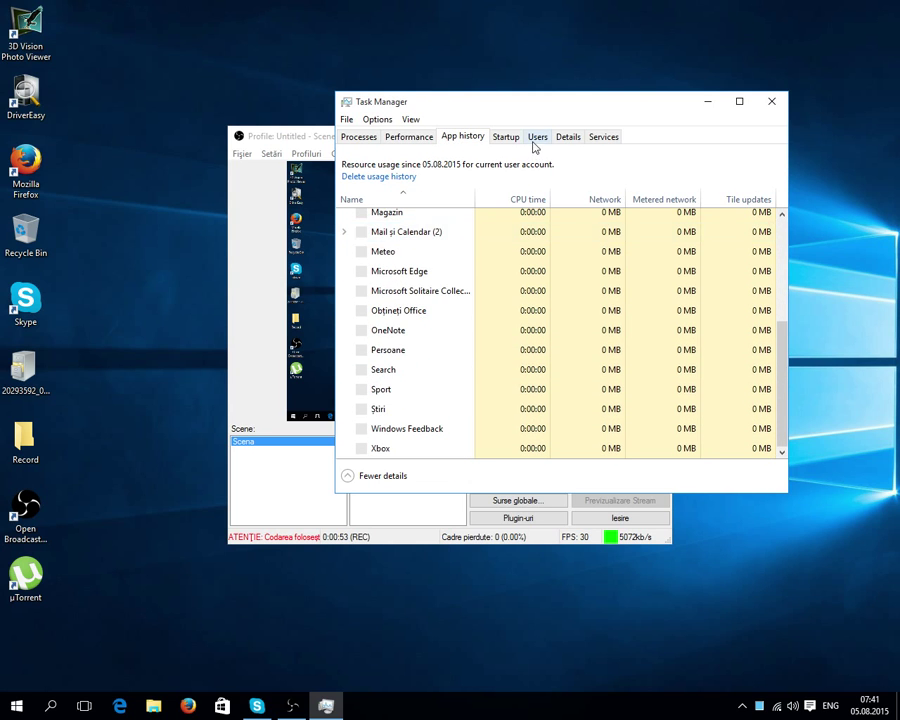
Disable µTorrent, Microsoft OneDrive and Speech Recognition from launching at startup.
left_click(516, 139)
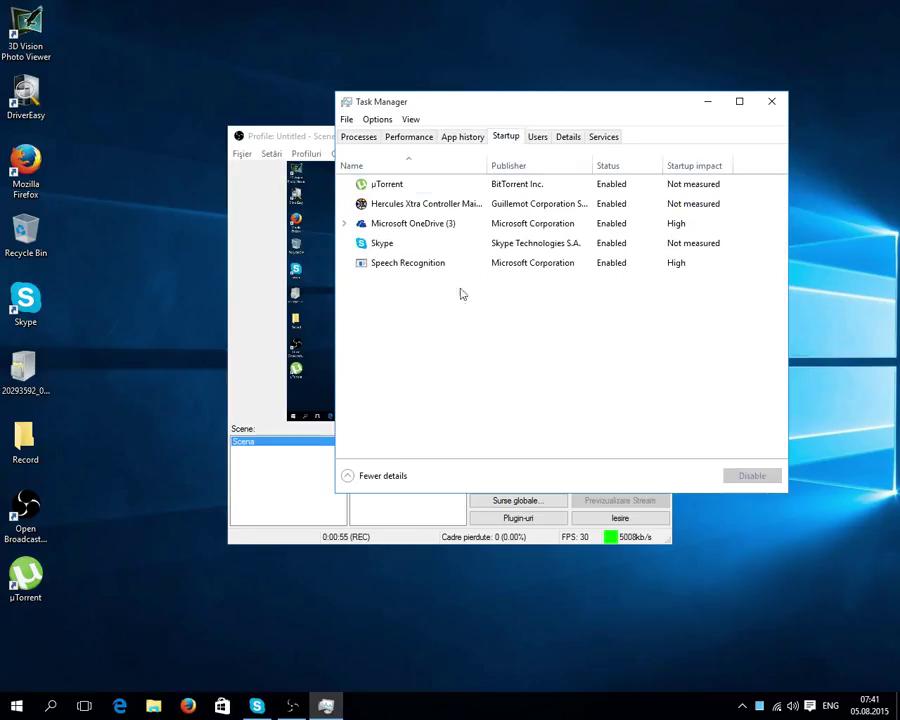
left_click(424, 185)
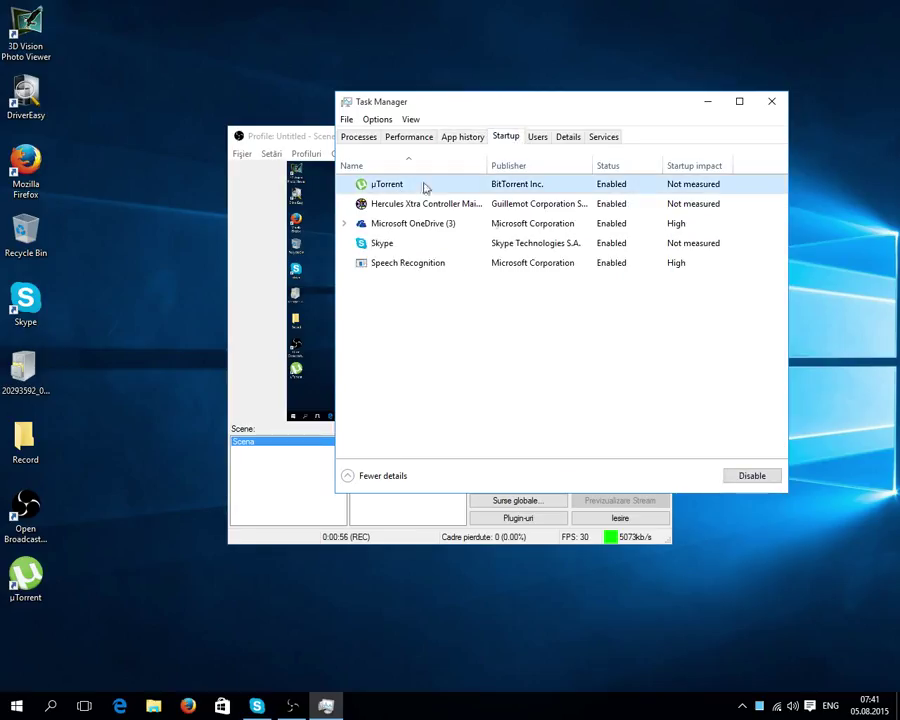
left_click(743, 478)
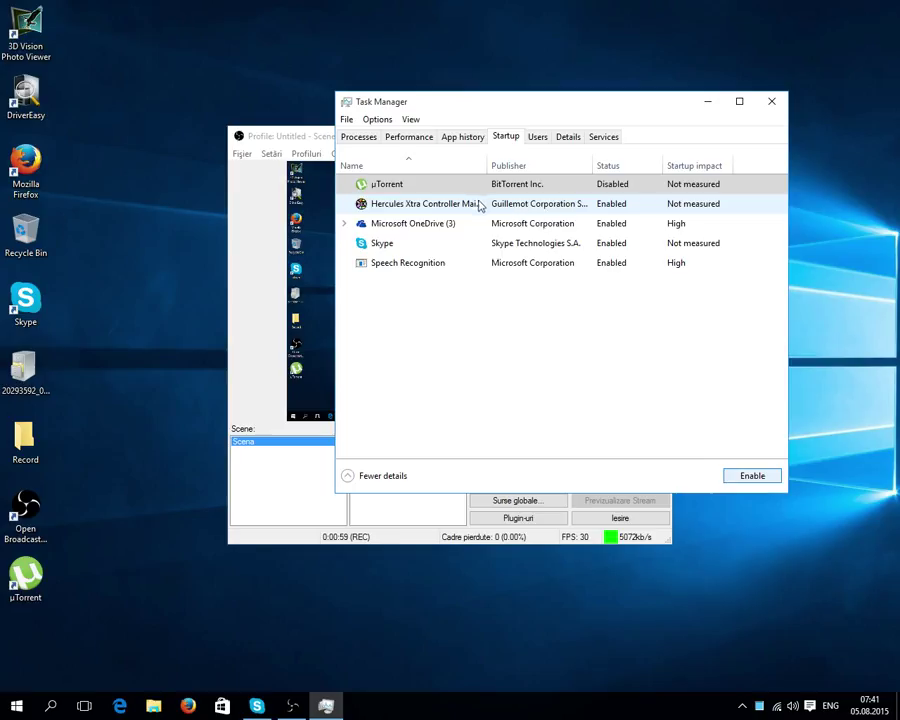
left_click(450, 224)
left_click(748, 477)
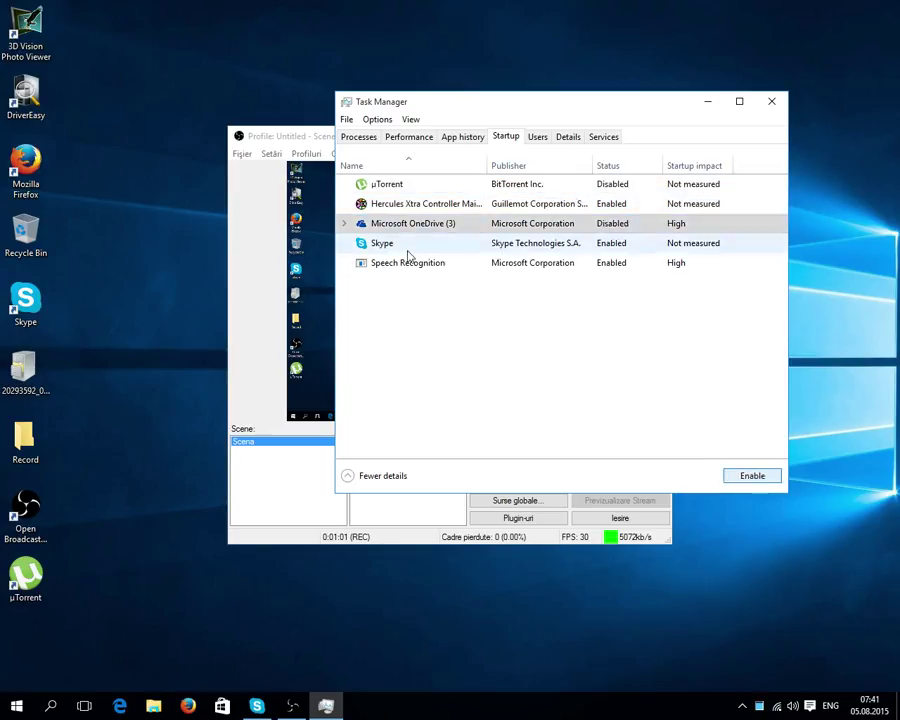
left_click(428, 266)
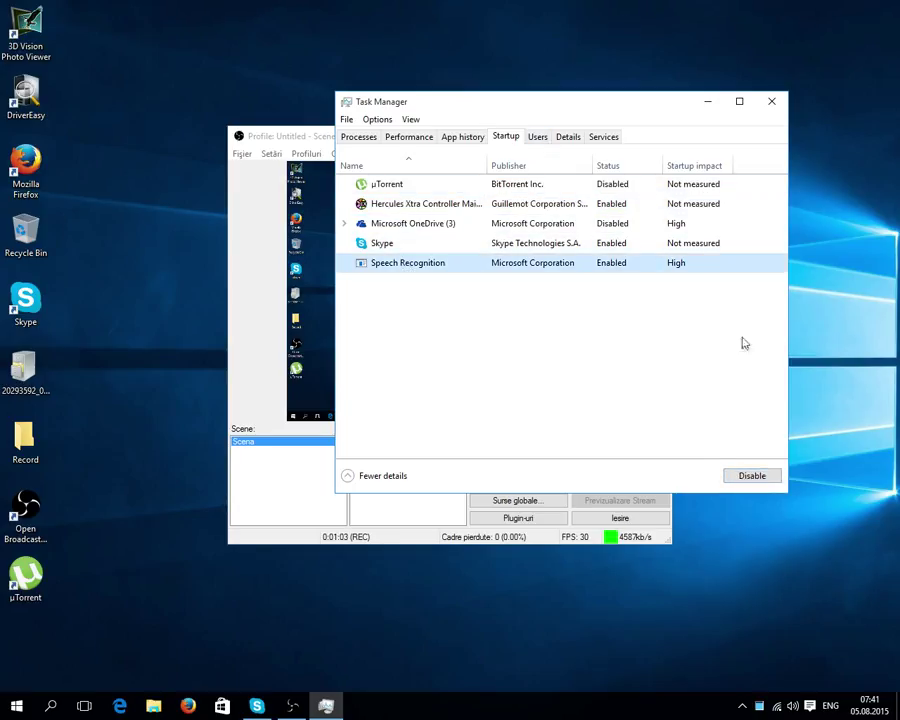
left_click(760, 479)
Review the signed-in users, detailed process list and services, and close Task Manager.
left_click(532, 137)
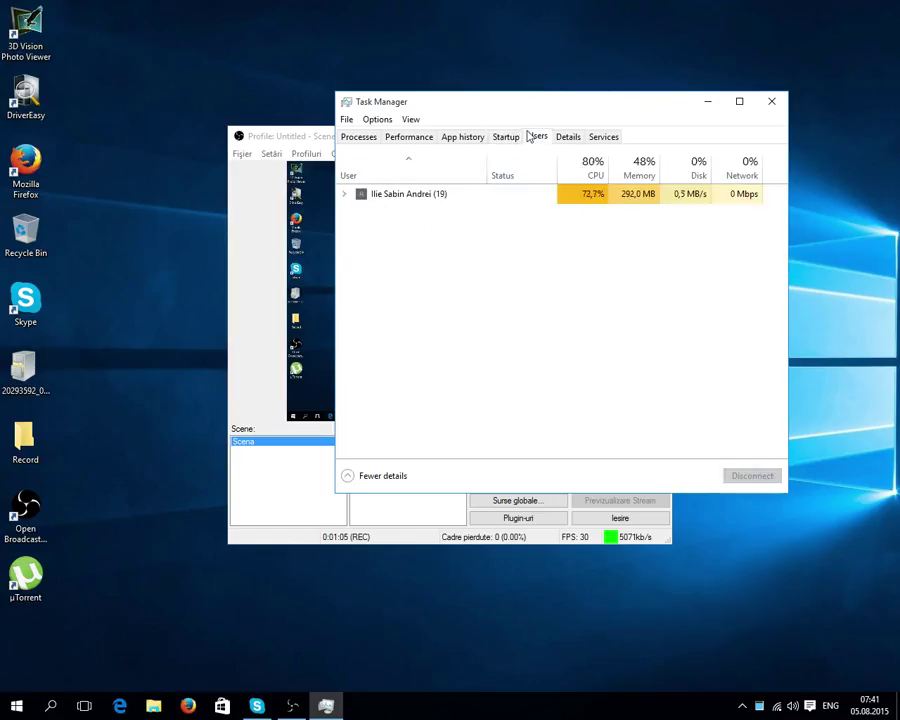
left_click(540, 196)
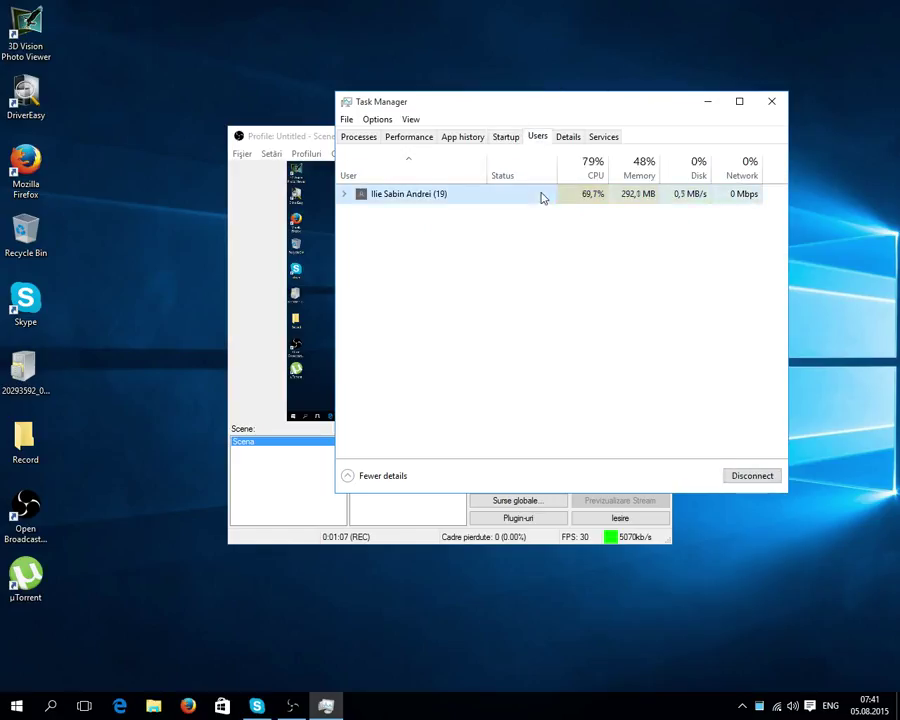
left_click(580, 144)
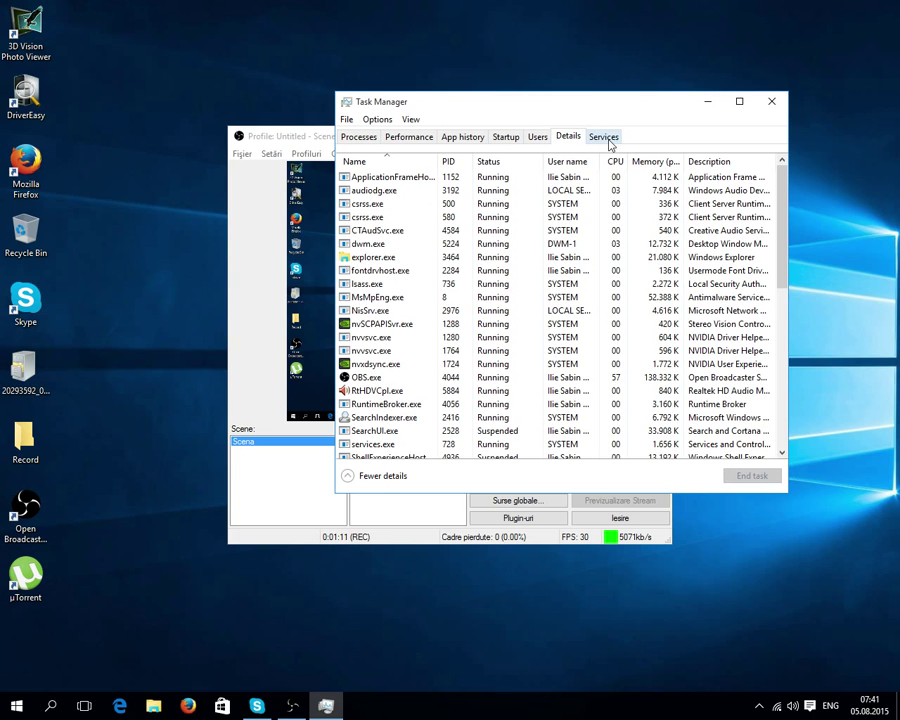
left_click(607, 142)
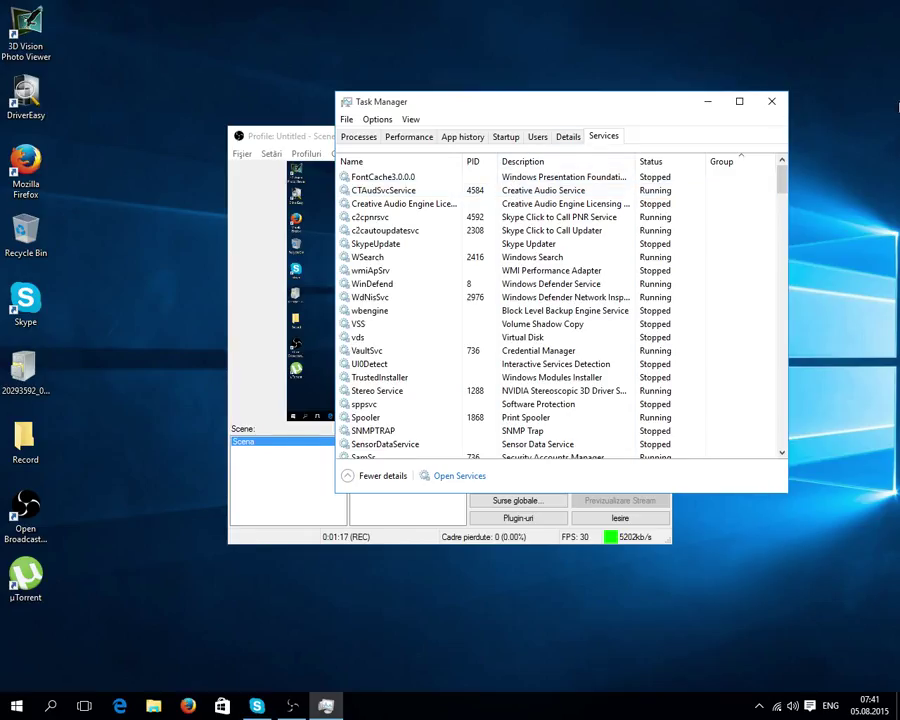
left_click(771, 101)
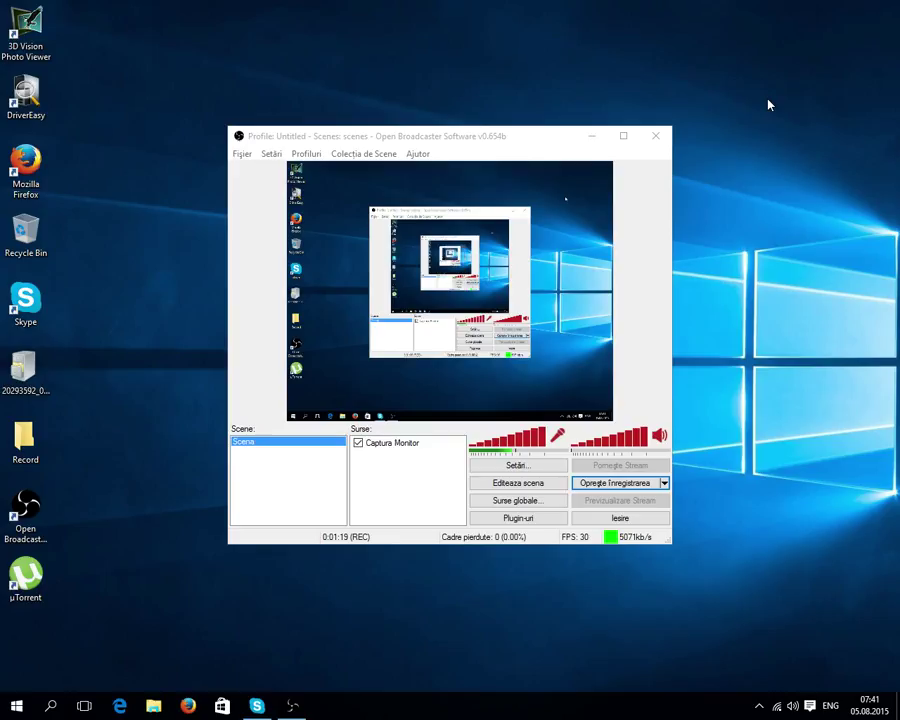
In the Windows personalization settings, try the night-sky tent picture as desktop background and switch back to the blue Windows picture.
key("super+i")
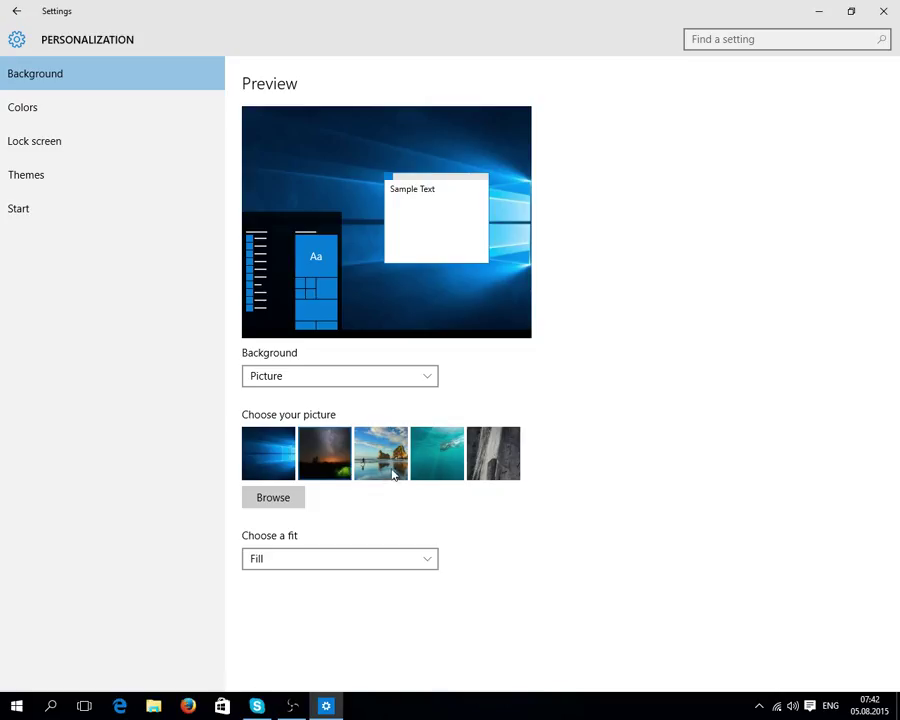
left_click(316, 470)
left_click(380, 453)
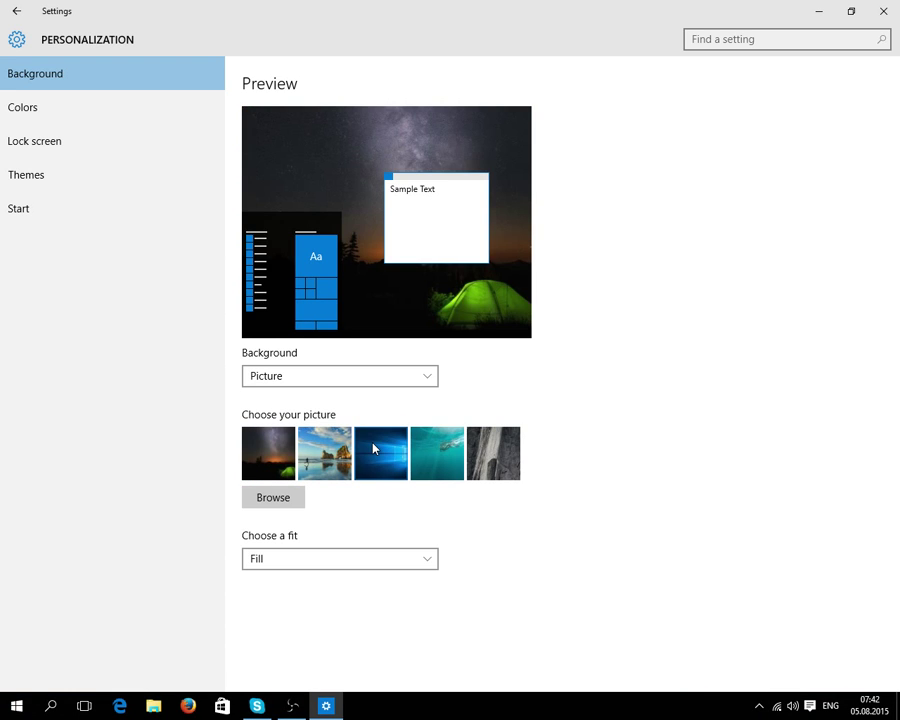
left_click(374, 448)
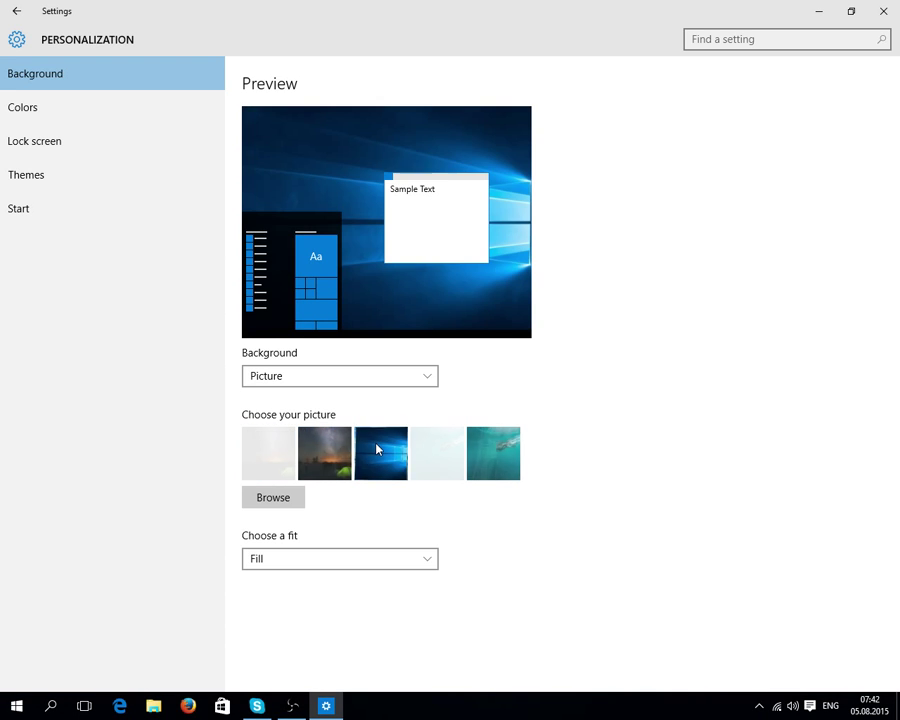
Try purple, orange and yellow accent colors, and turn on automatic accent color picking from the background.
left_click(70, 107)
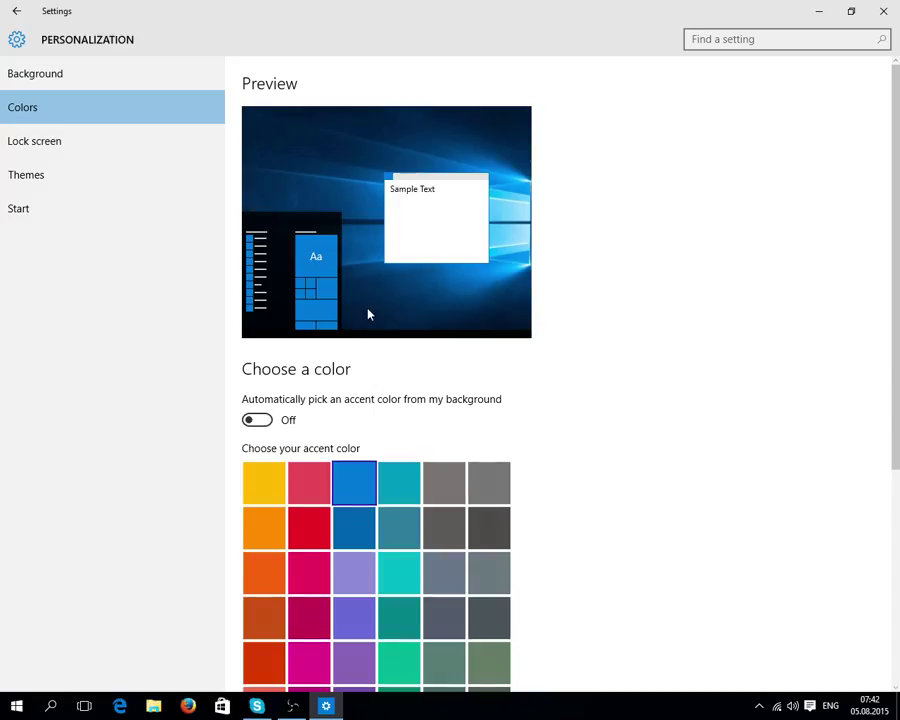
left_click(257, 421)
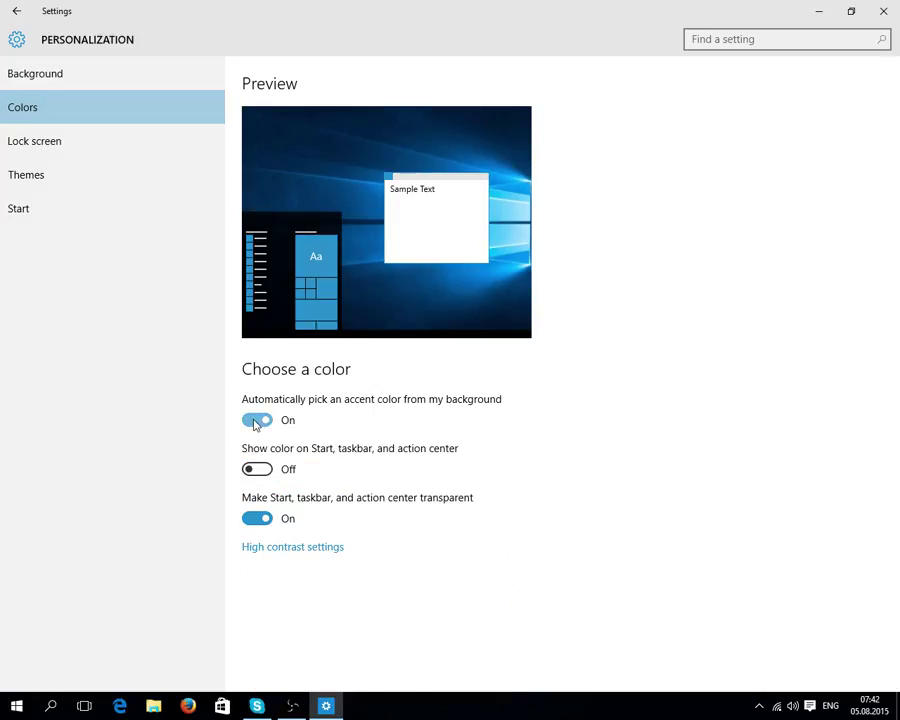
left_click(256, 421)
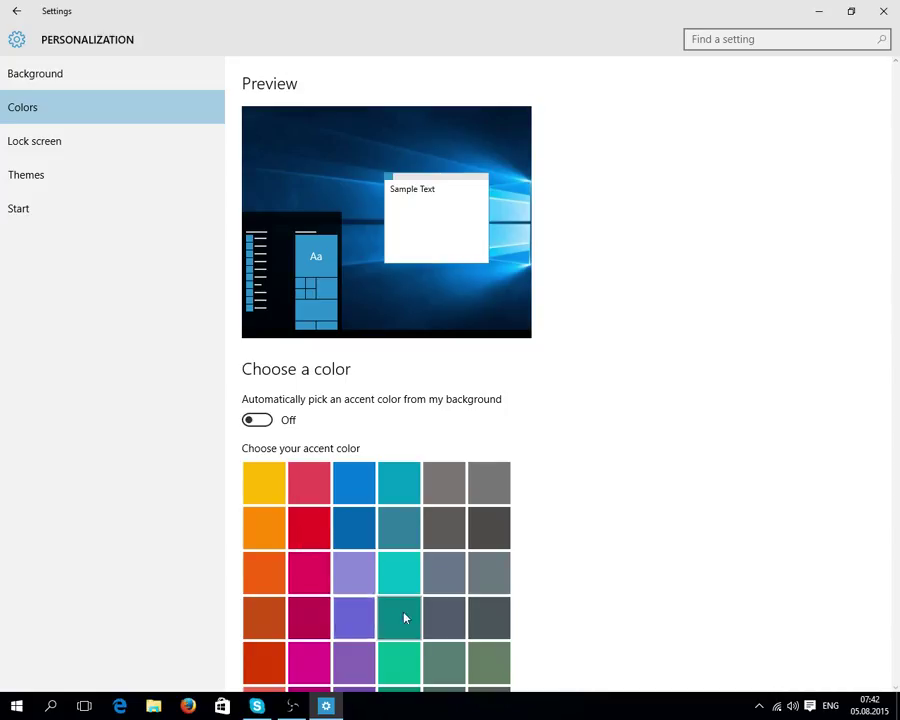
left_click(367, 571)
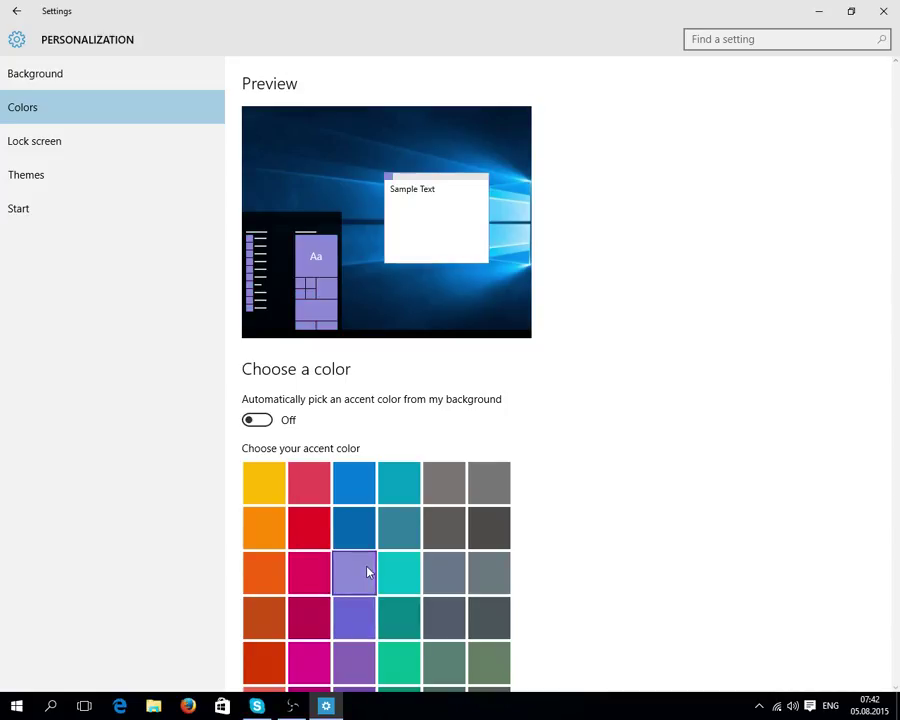
left_click(256, 518)
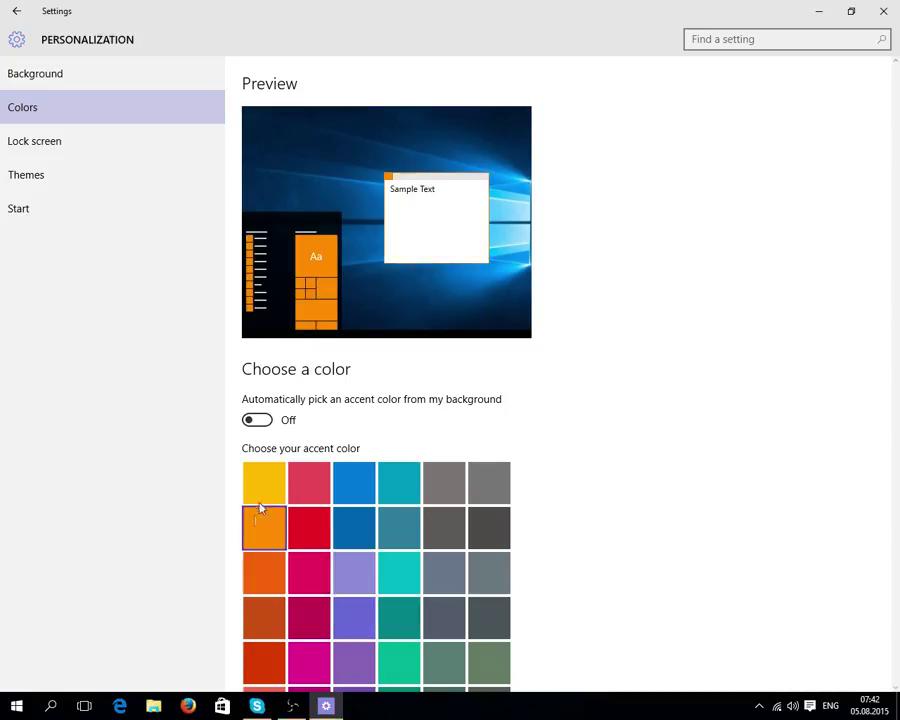
left_click(261, 501)
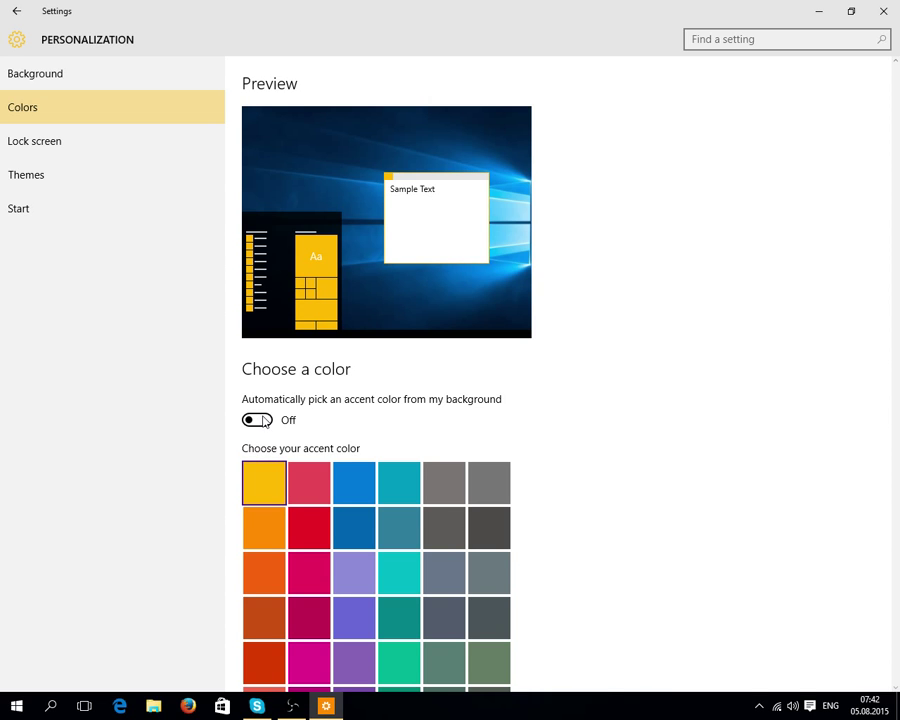
left_click(263, 421)
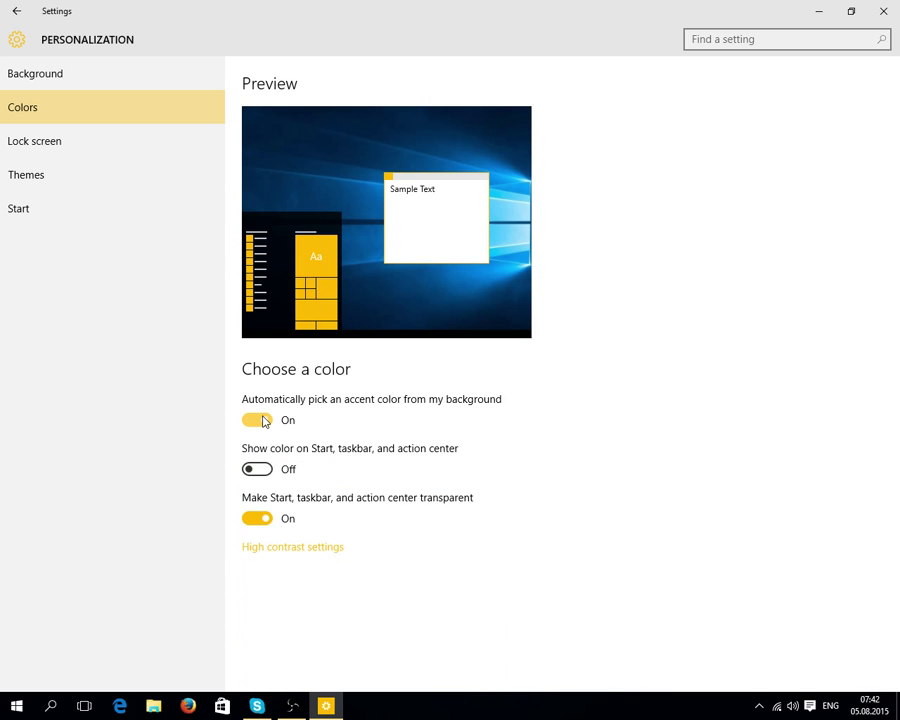
Set the lock screen background to Slideshow and view the remaining lock screen options.
left_click(40, 155)
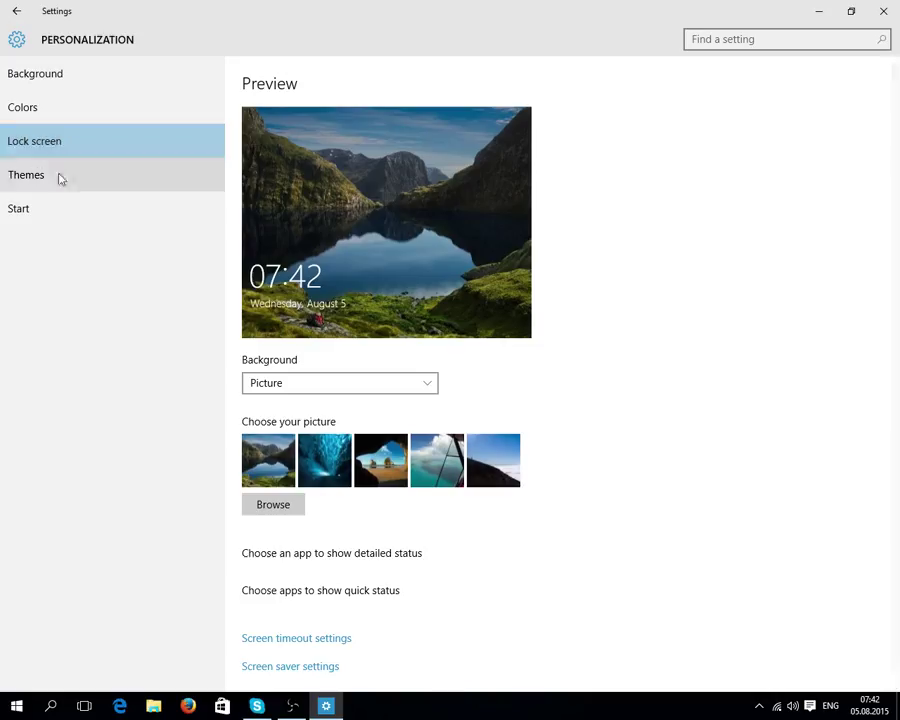
left_click(338, 390)
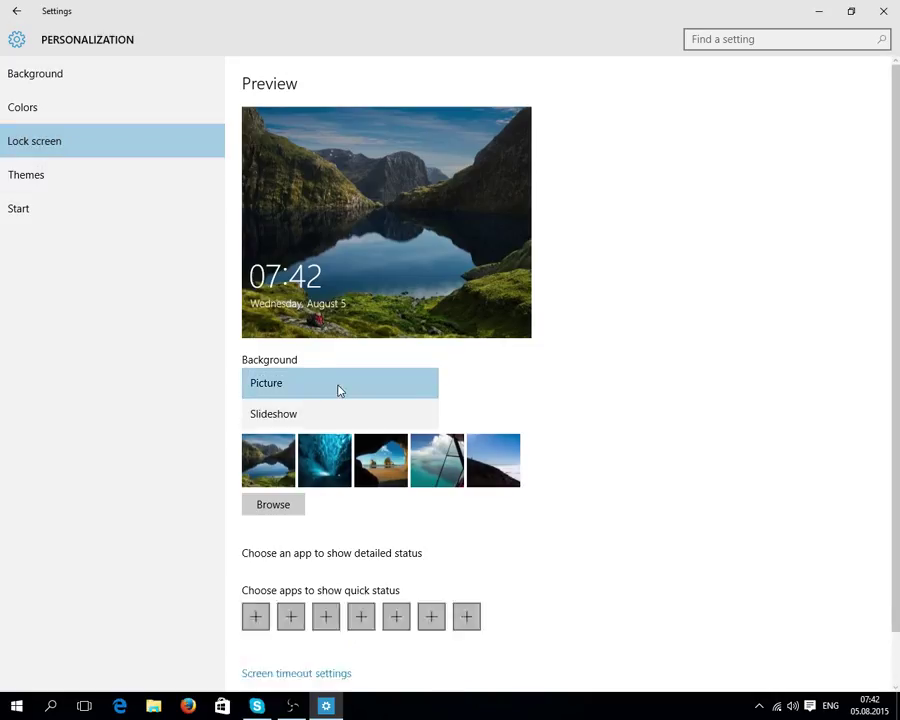
left_click(336, 387)
left_click(336, 388)
left_click(323, 416)
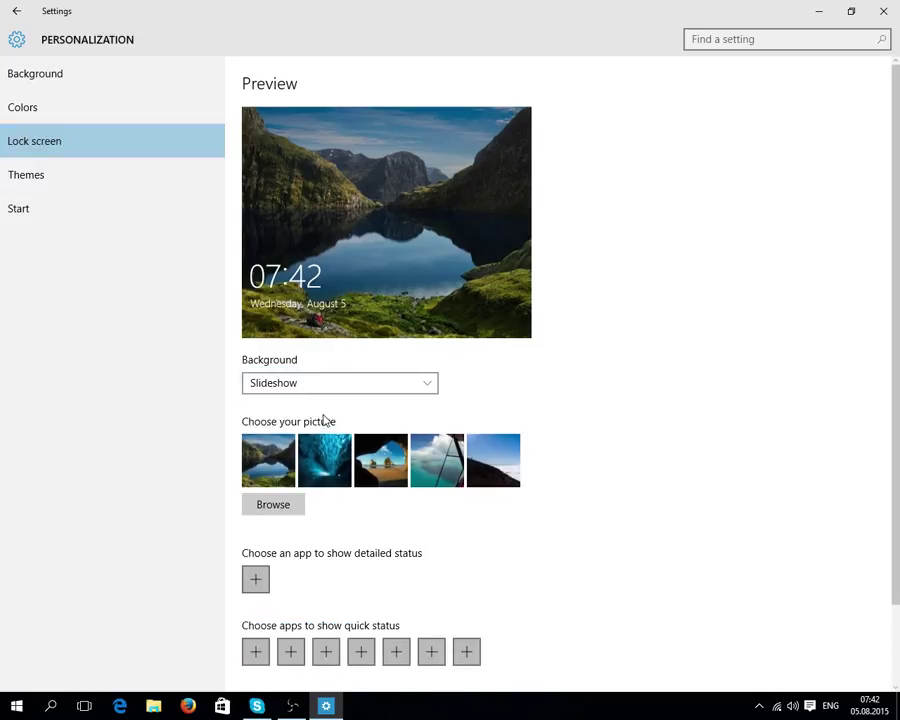
scroll(444, 496, "down", 2)
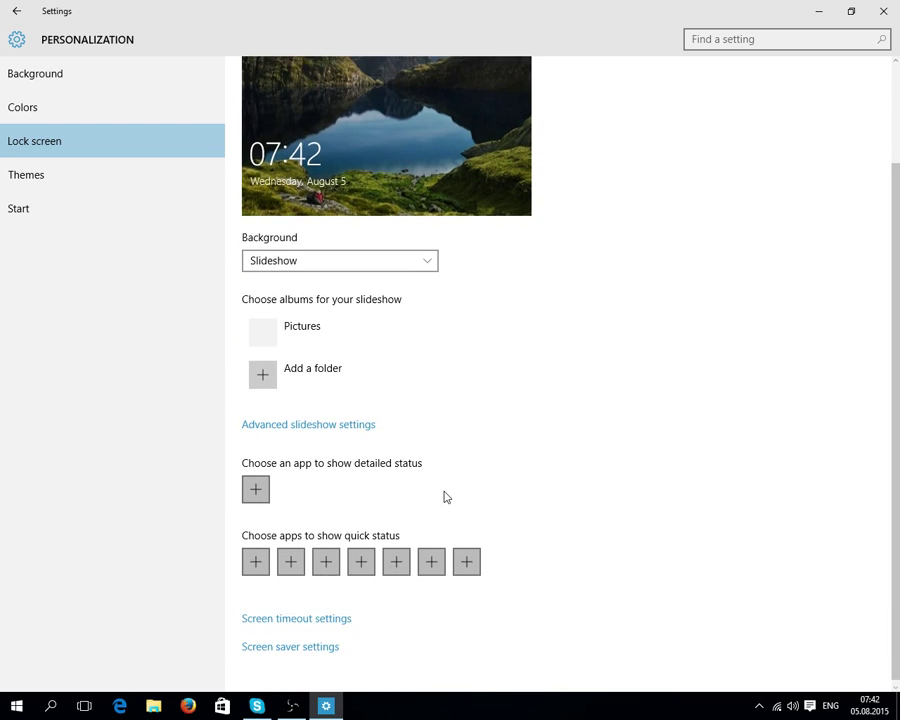
Show the slideshow's Pictures album options and set the lock screen background back to Picture.
scroll(468, 475, "up", 2)
left_click(333, 449)
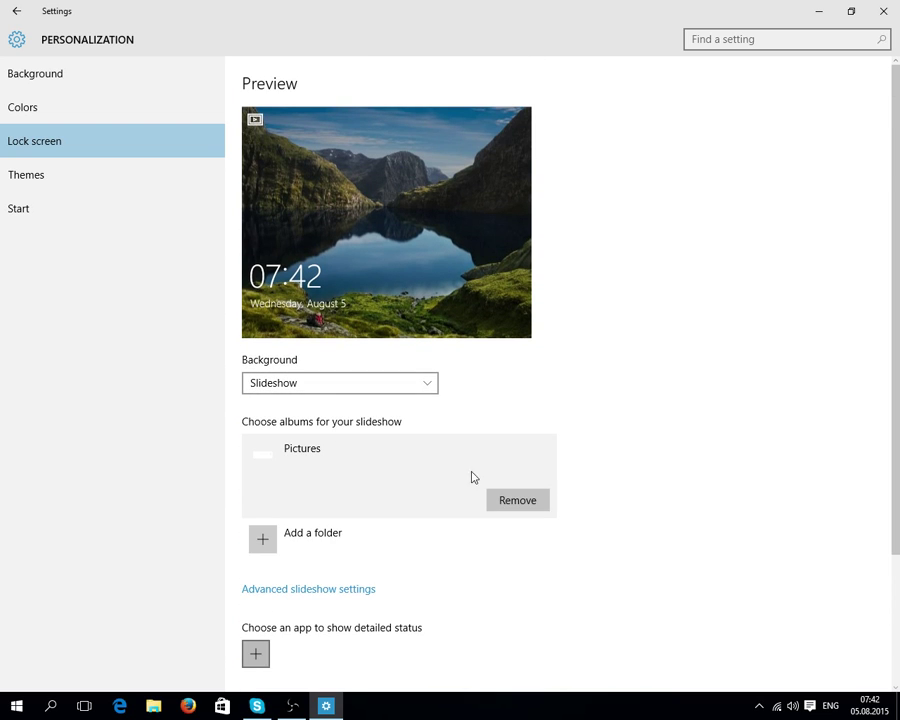
left_click(285, 389)
left_click(288, 390)
left_click(289, 390)
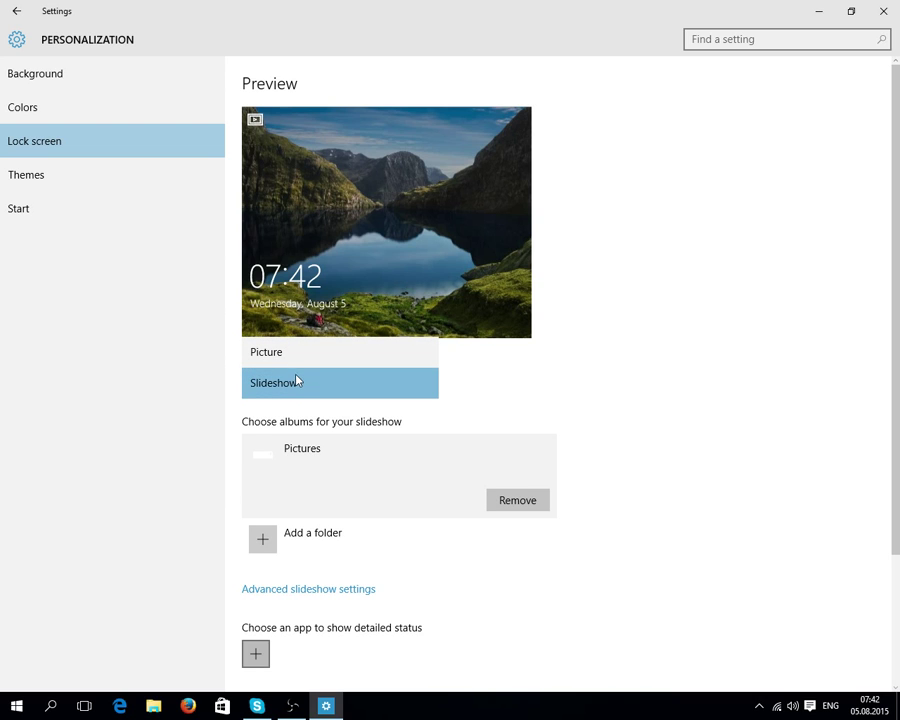
left_click(291, 355)
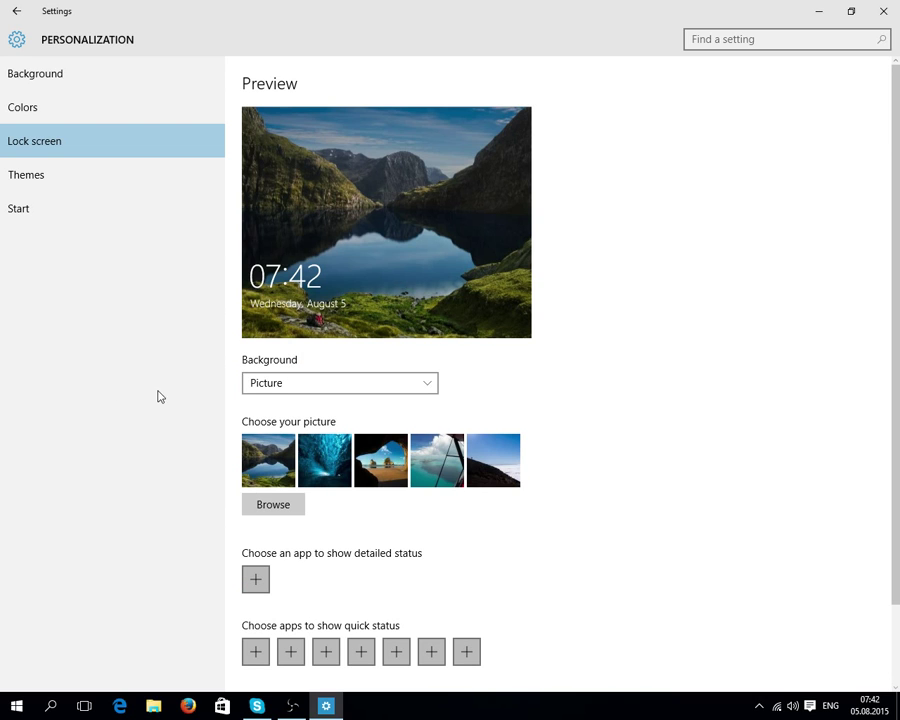
Open the classic theme settings from the Themes page and apply the Windows 10 default theme.
left_click(54, 178)
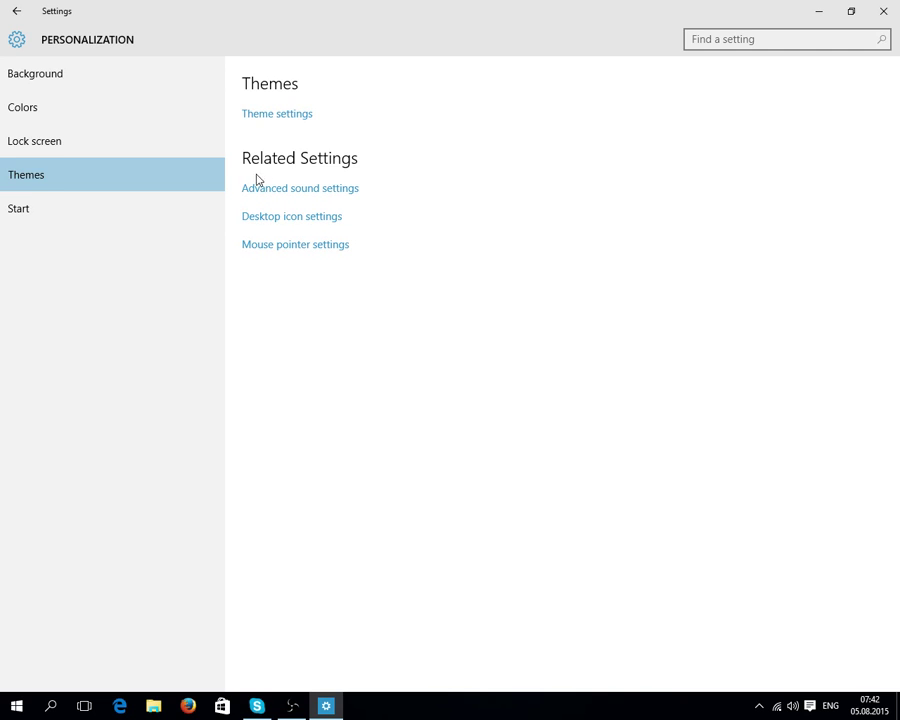
left_click(279, 114)
left_click(88, 32)
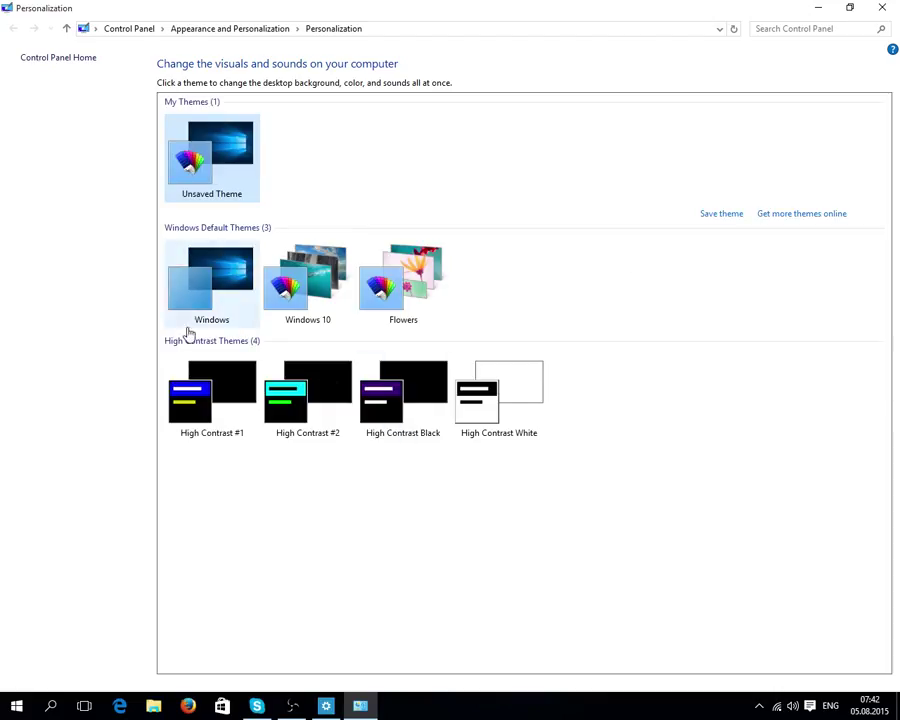
left_click(340, 268)
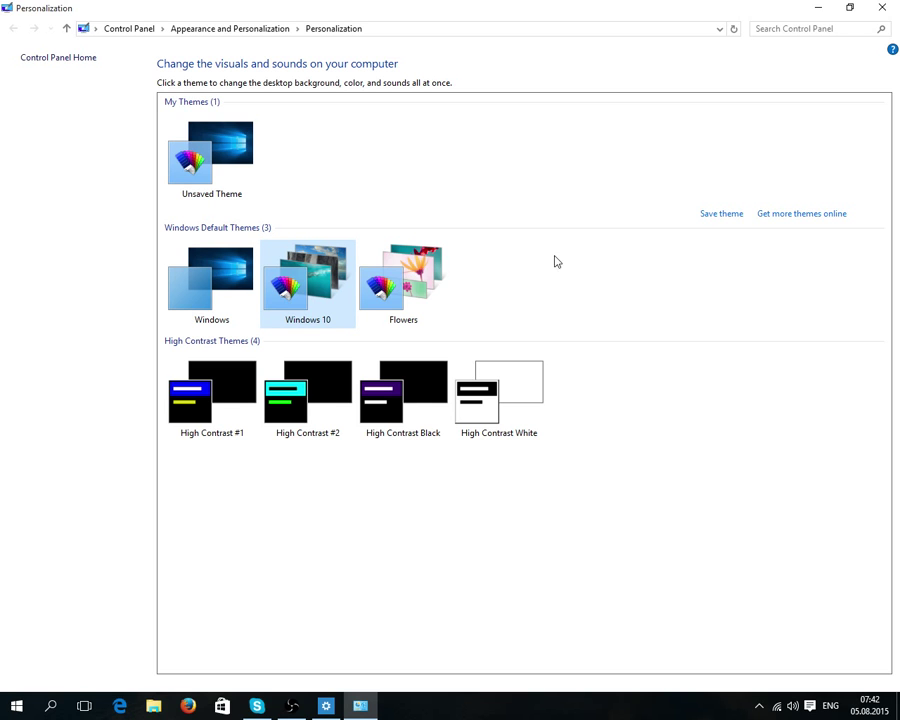
Minimize Settings to reveal the desktop, and restore and enlarge the theme window until the default themes are visible.
left_click(850, 7)
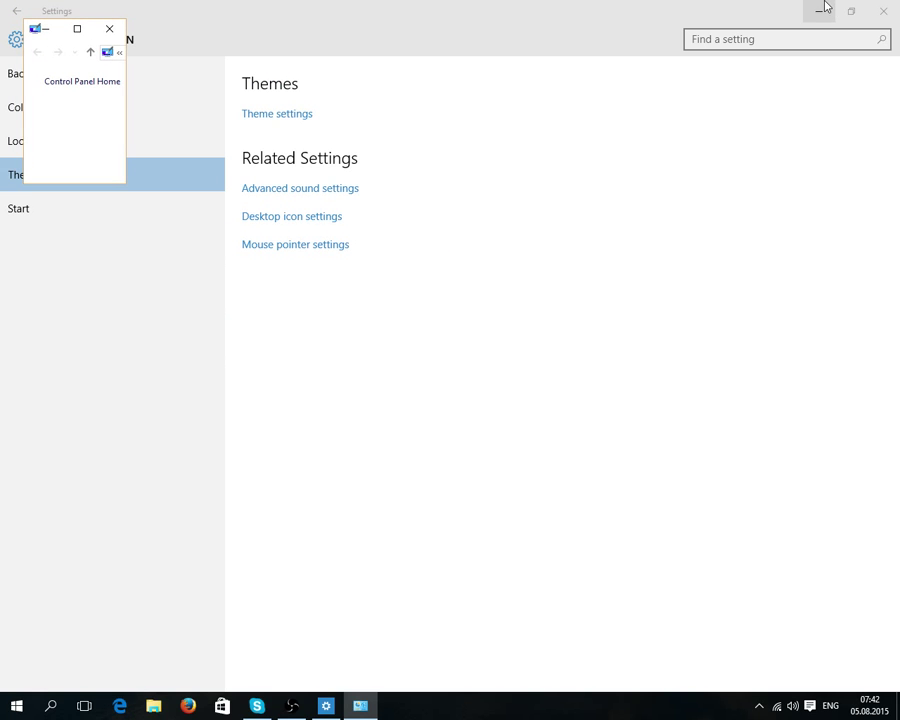
left_click(824, 8)
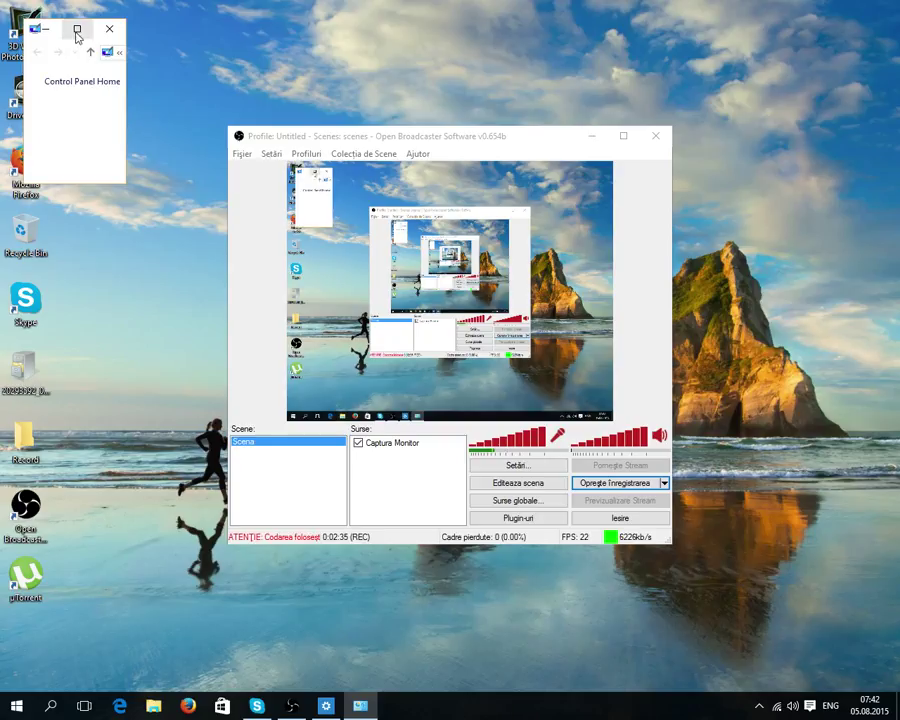
left_click(77, 31)
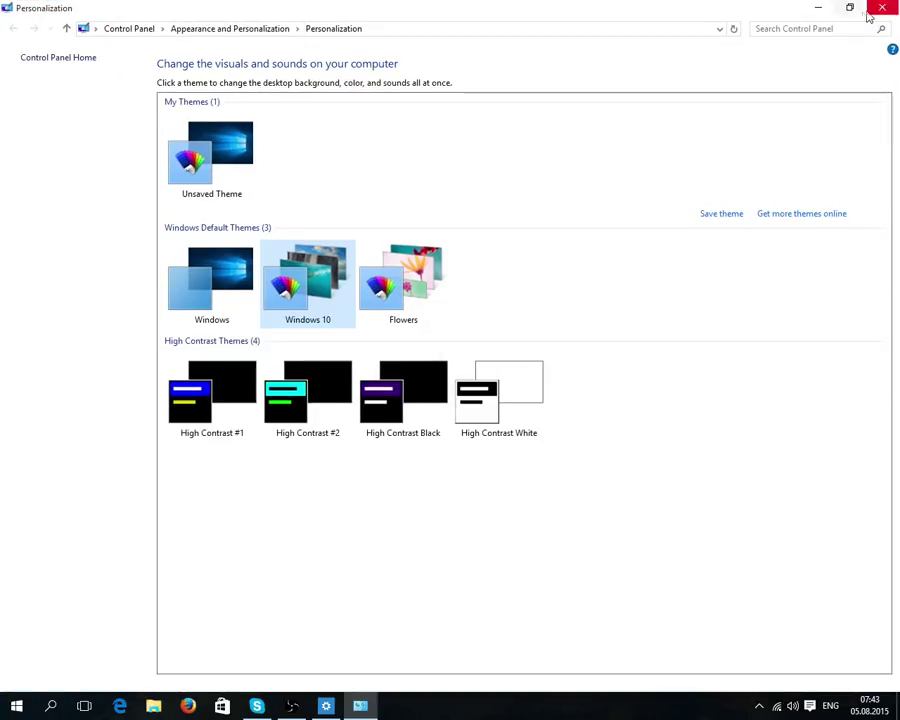
left_click(850, 7)
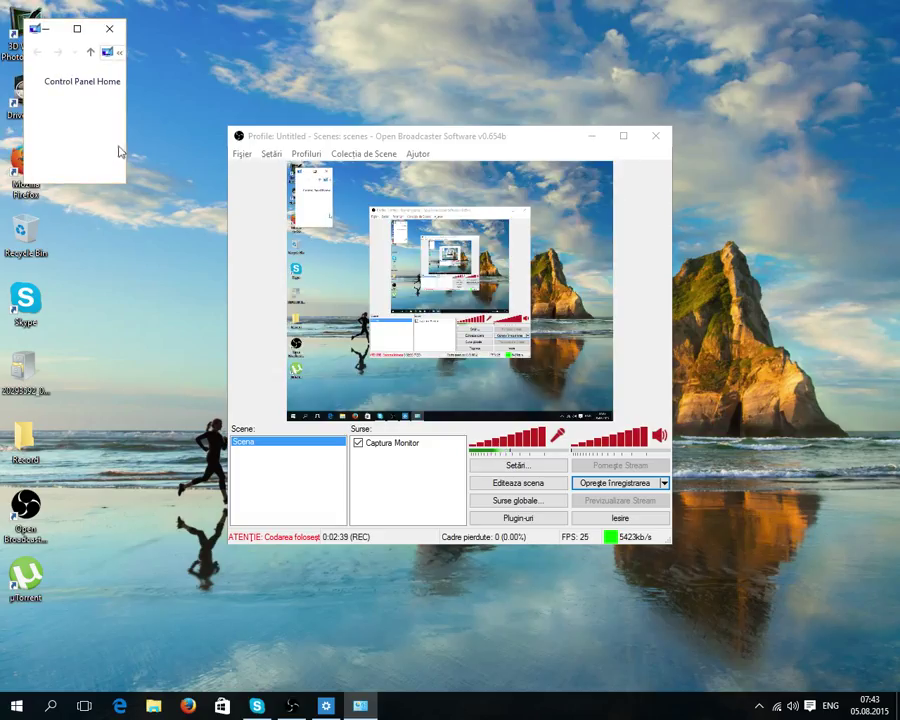
left_click_drag(125, 183, 563, 184)
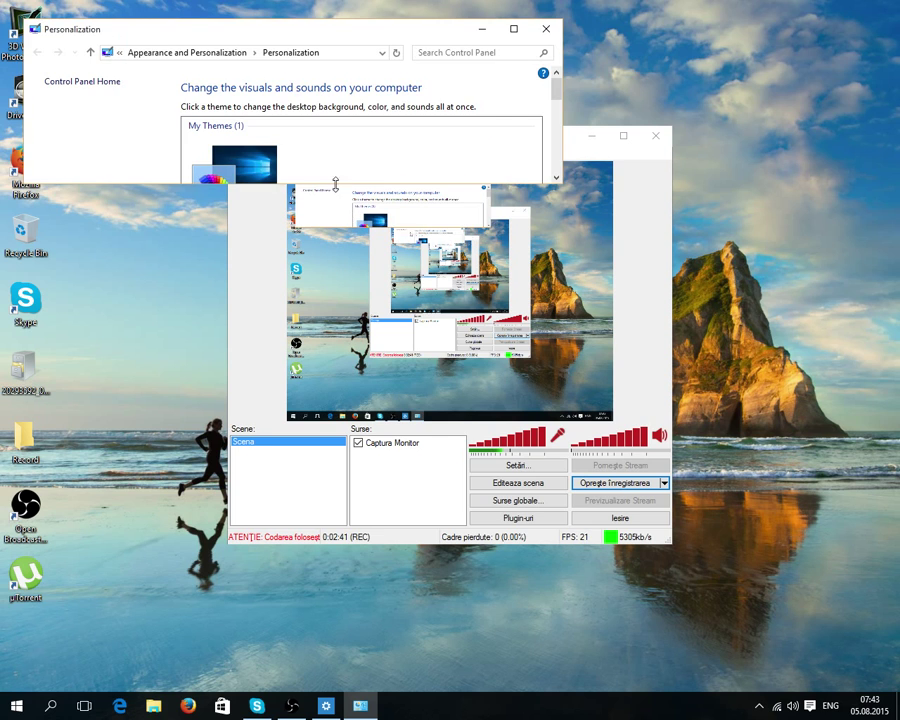
left_click_drag(331, 184, 312, 448)
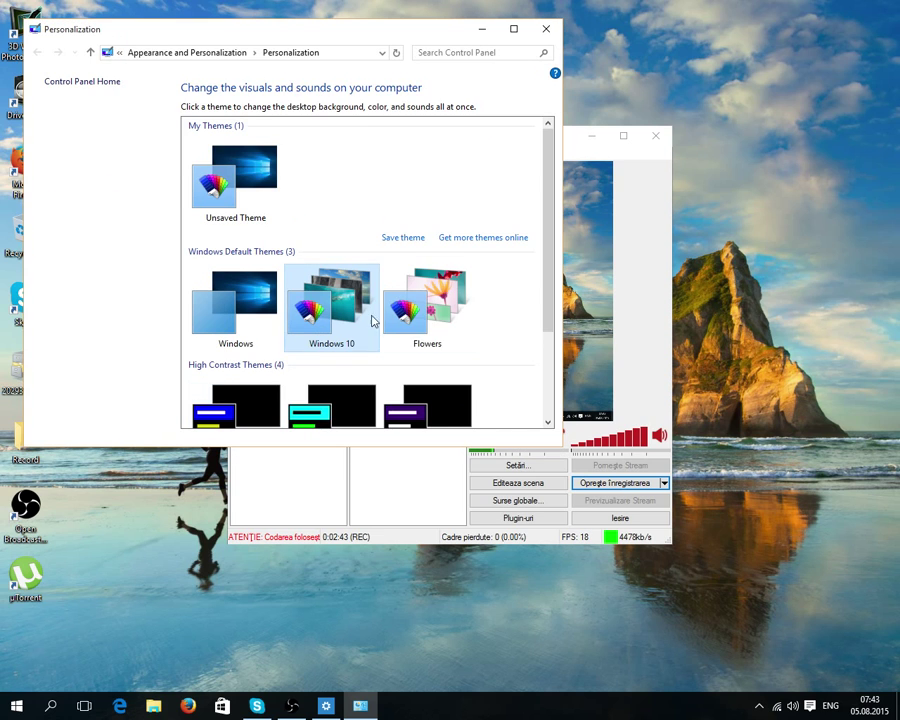
Try the Flowers theme and switch to the Windows default theme.
left_click(437, 310)
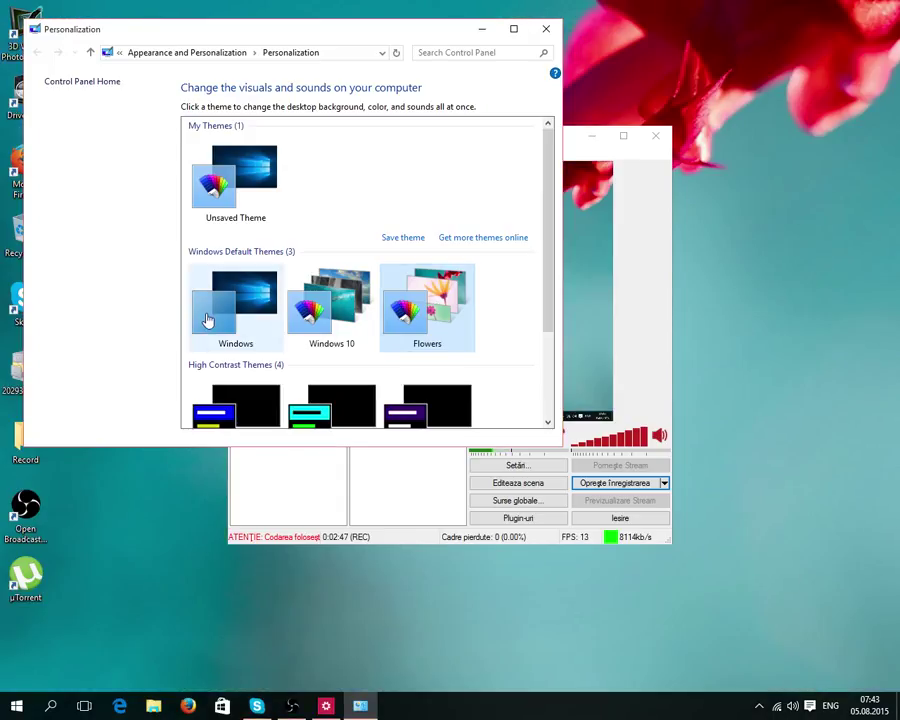
left_click(207, 319)
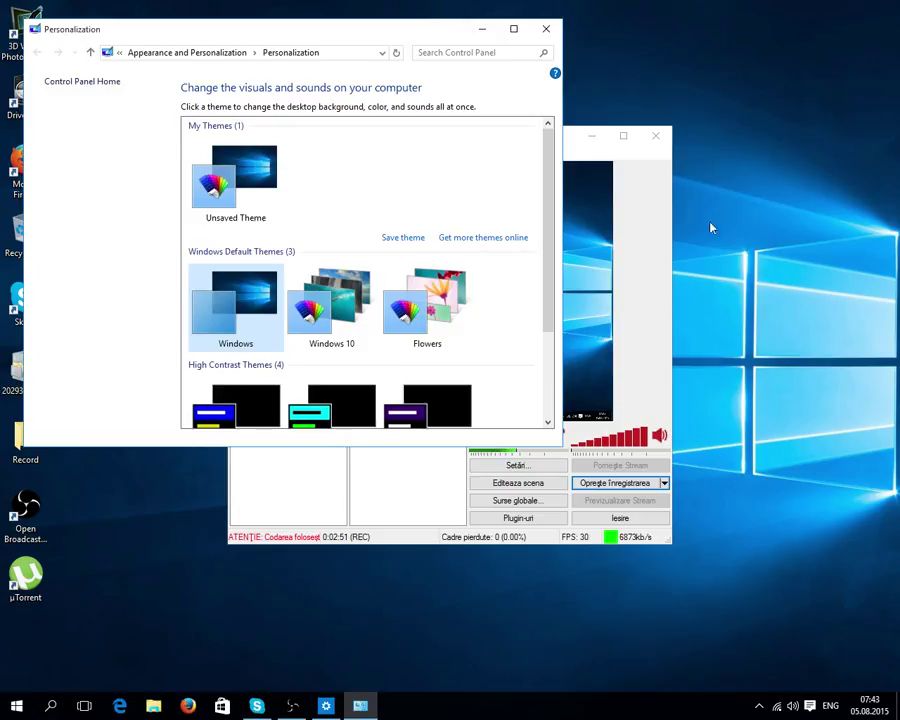
left_click_drag(712, 218, 899, 440)
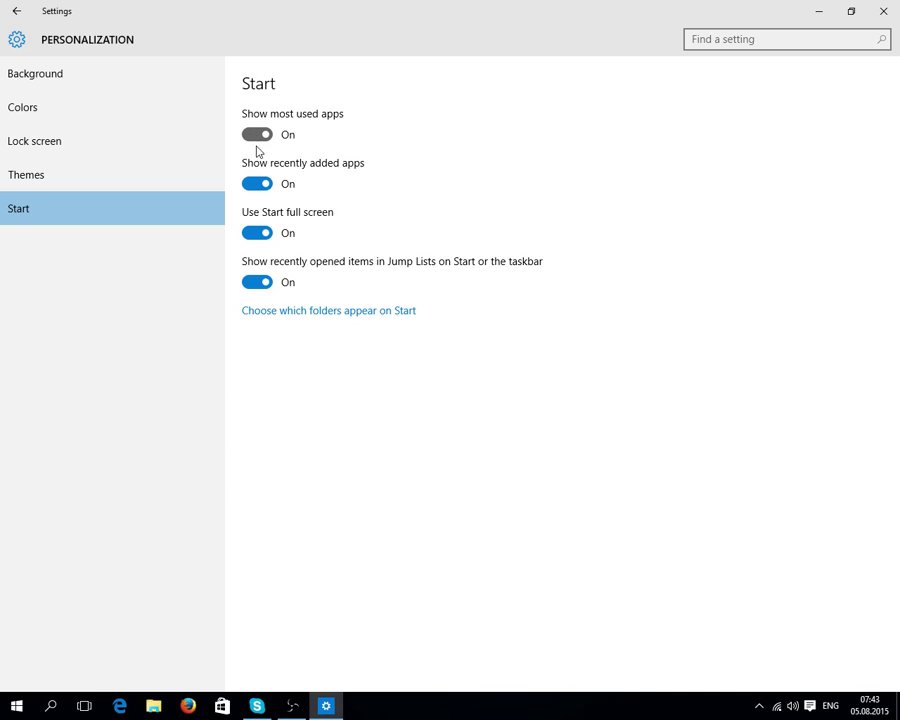
On the Start settings page, turn off most used apps, recently added apps, full-screen Start and recently opened items in Jump Lists.
left_click(260, 137)
left_click(263, 185)
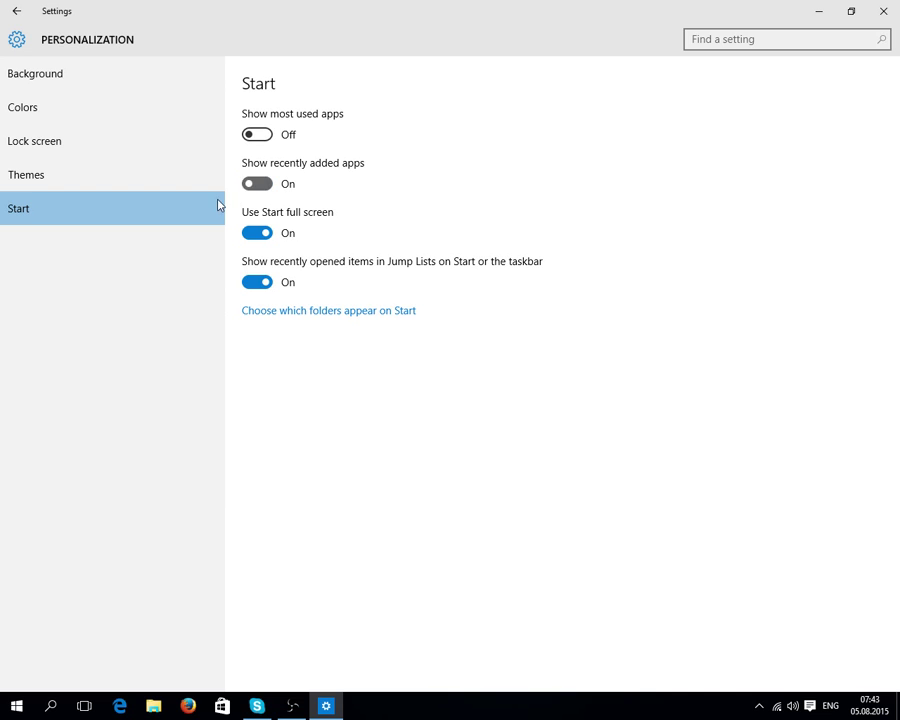
left_click(256, 232)
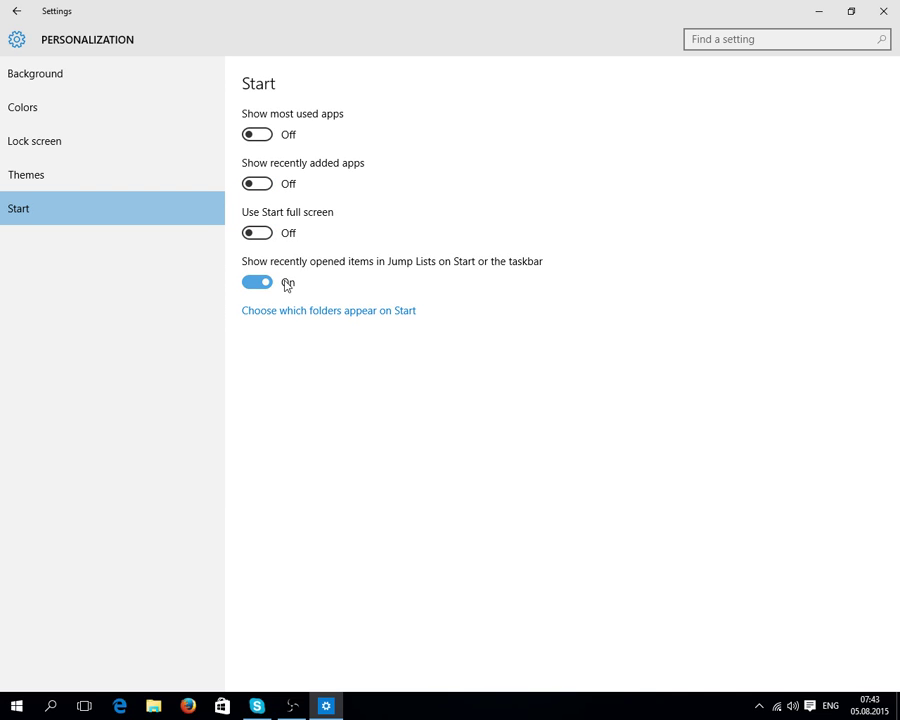
left_click_drag(270, 284, 16, 703)
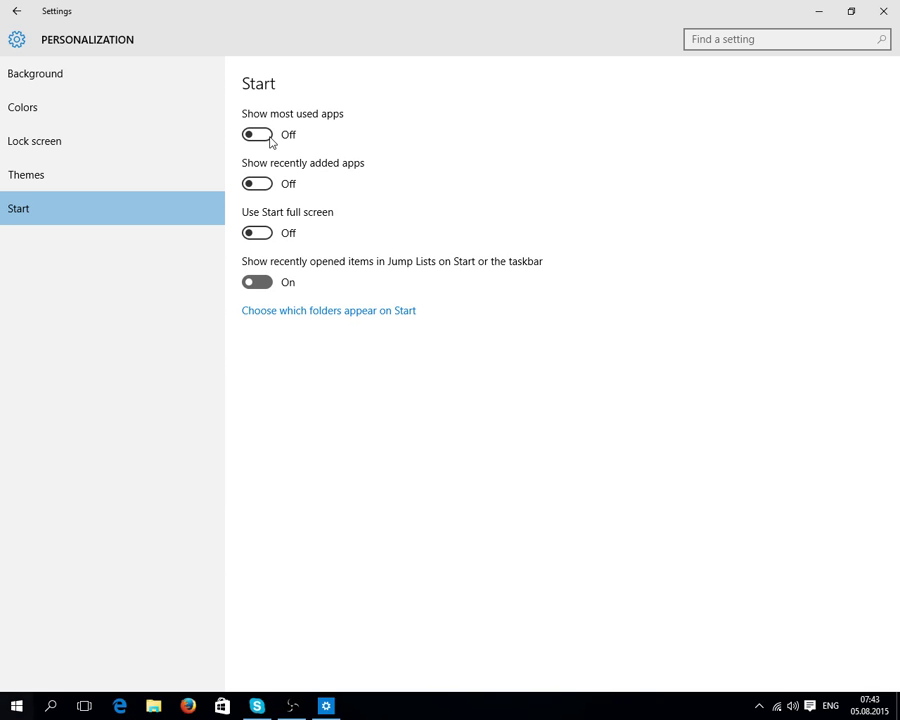
Turn most used apps, recently added apps and recently opened items in Jump Lists back on.
left_click_drag(265, 140, 301, 183)
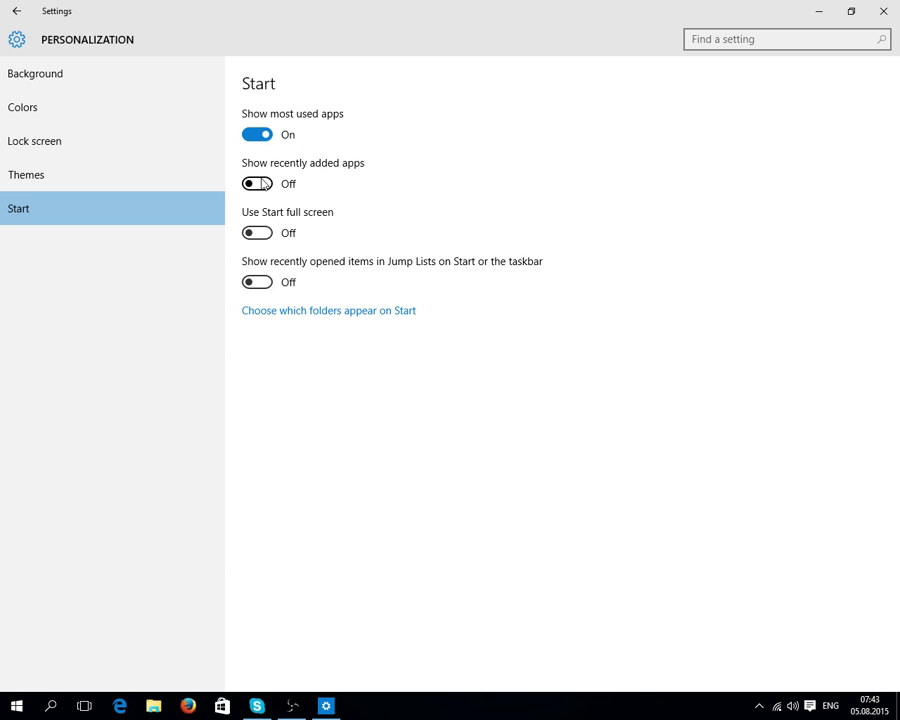
left_click(263, 184)
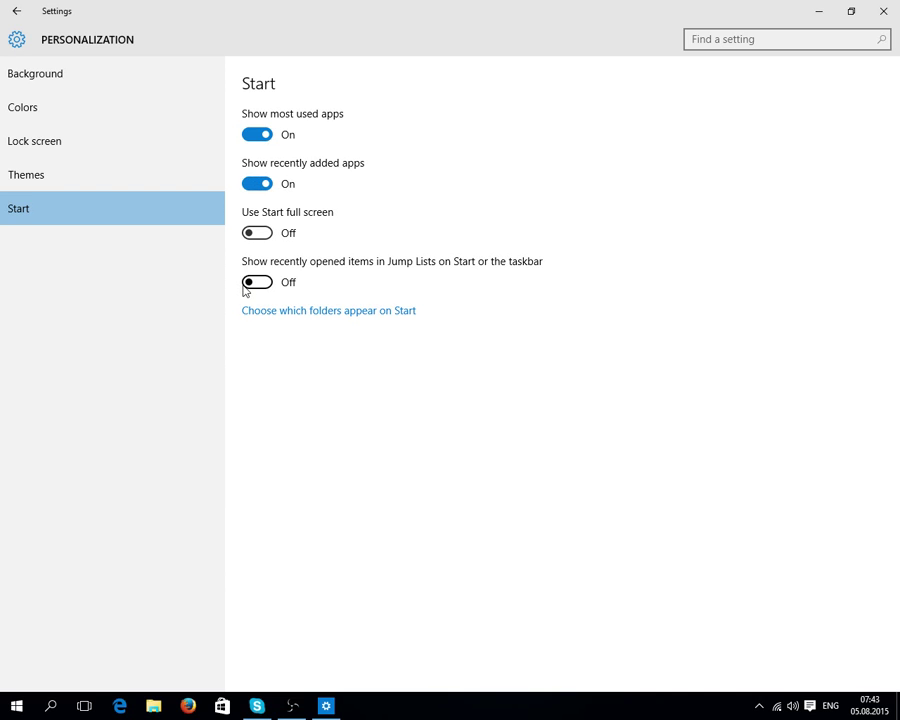
left_click_drag(244, 283, 268, 383)
View the Start menu and its full-screen tile layout, and close it.
left_click(16, 705)
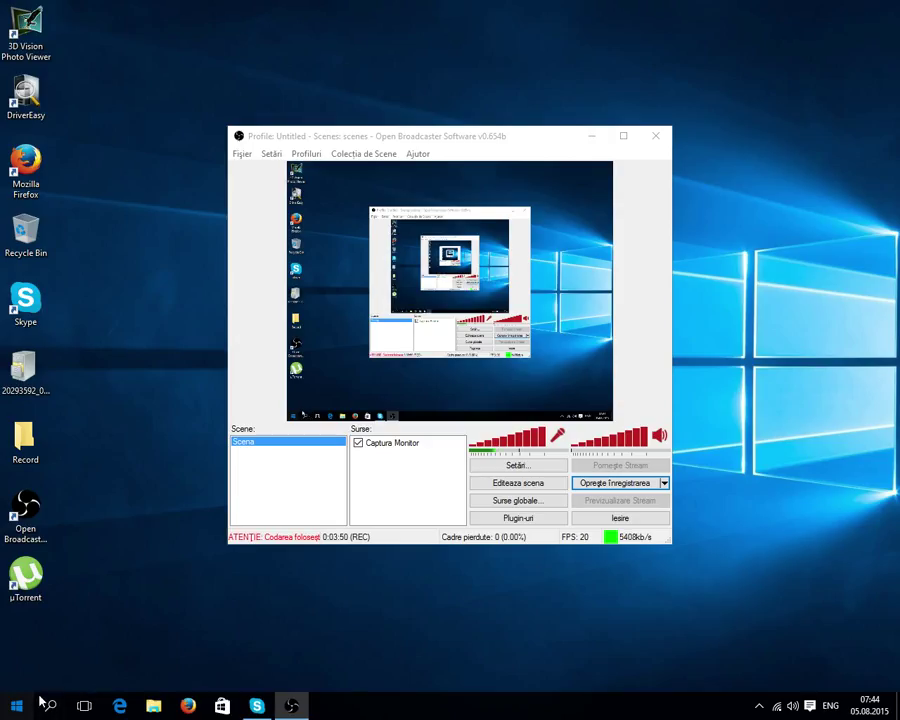
key("super")
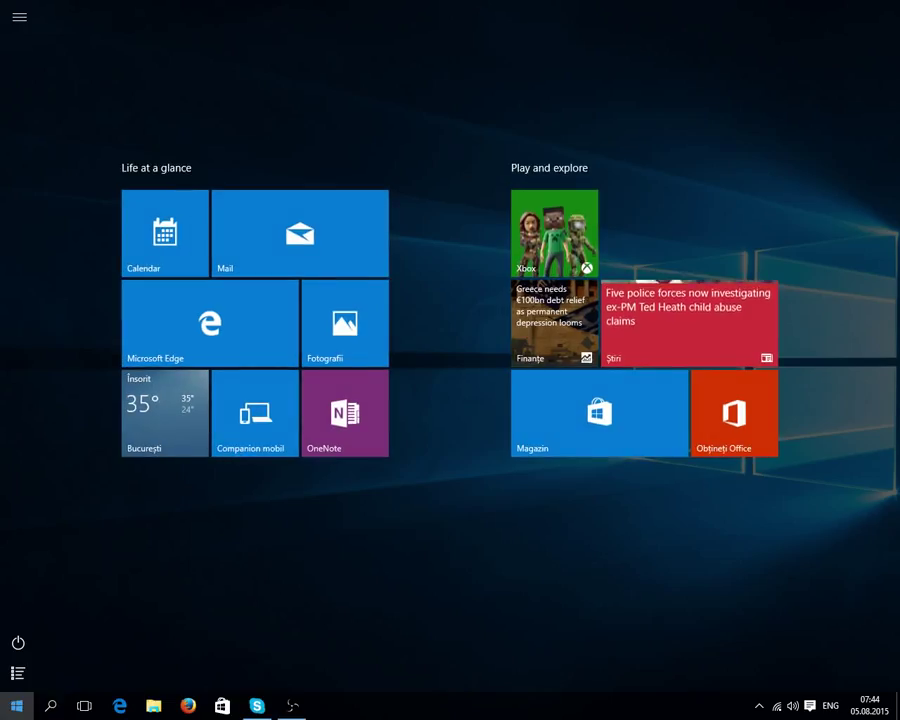
key("super")
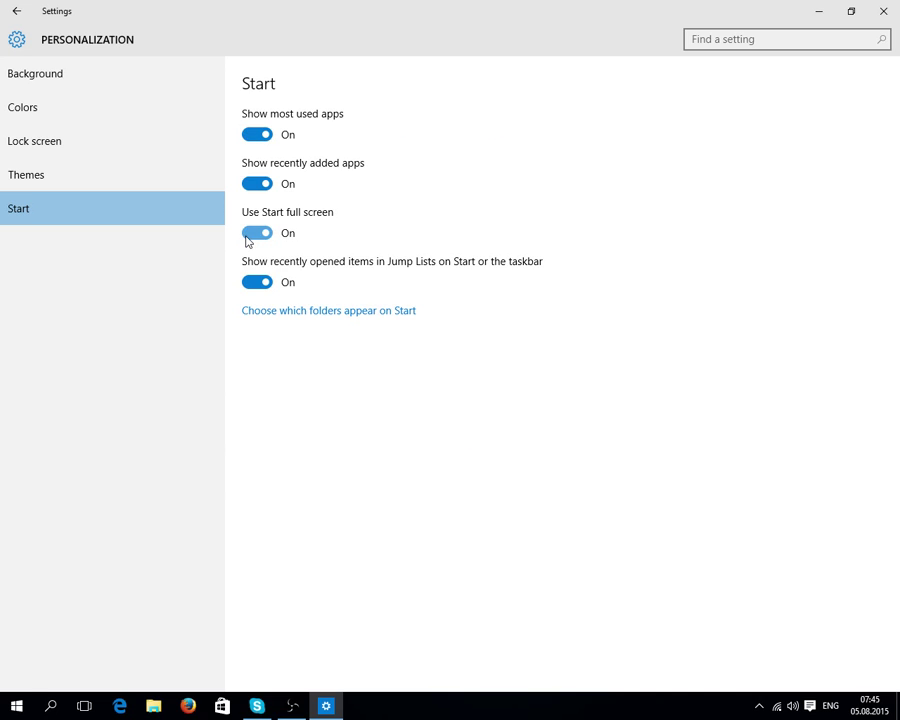
Turn off full-screen Start, check the Start menu, and close Settings.
left_click(252, 233)
left_click(10, 704)
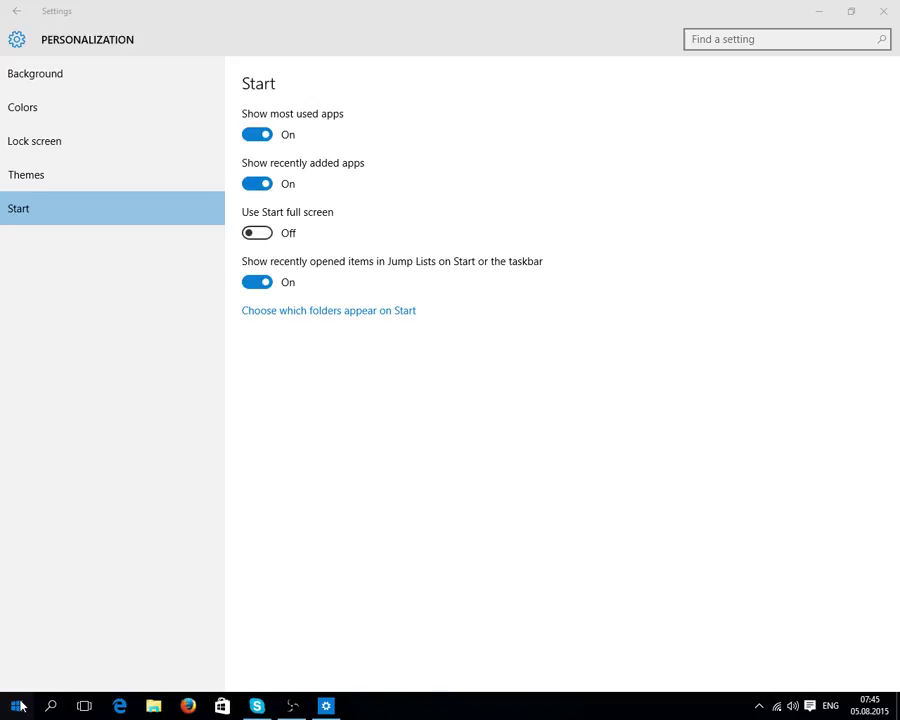
left_click(883, 11)
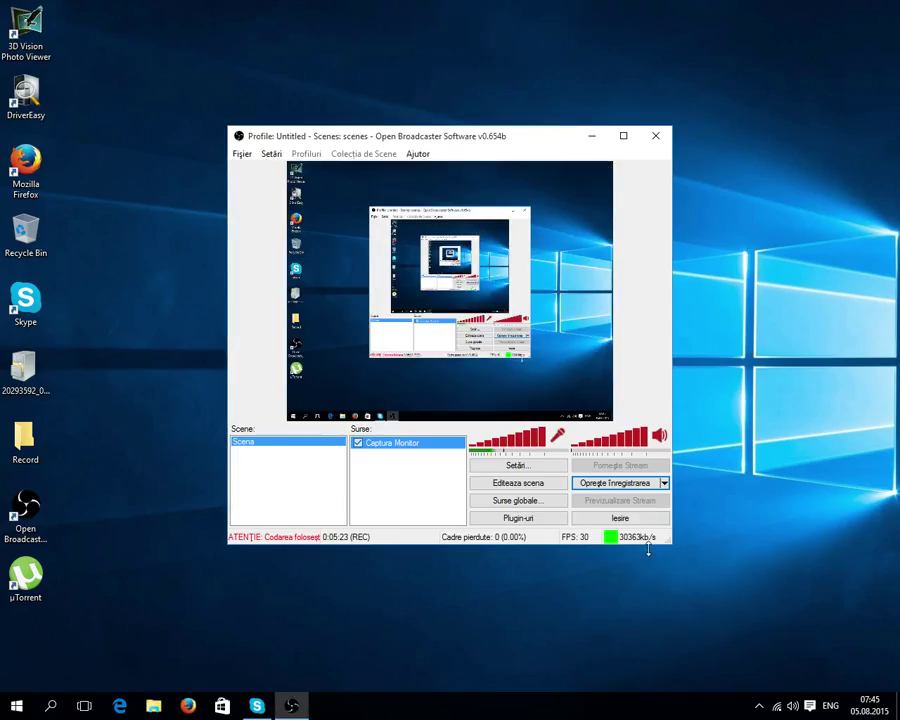